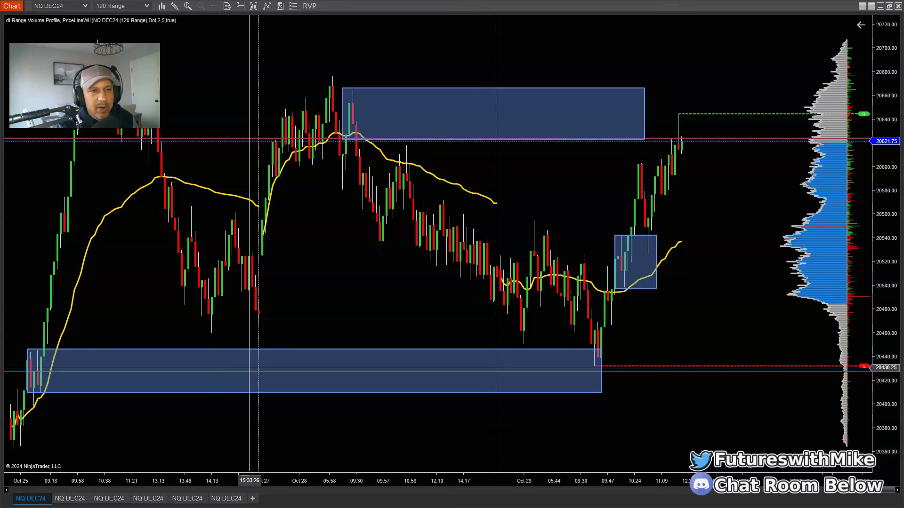
Examine the wide zone drawn from the Oct 25 open and the Oct 29 price reaction at its end on the 120 Range chart.
click(227, 357)
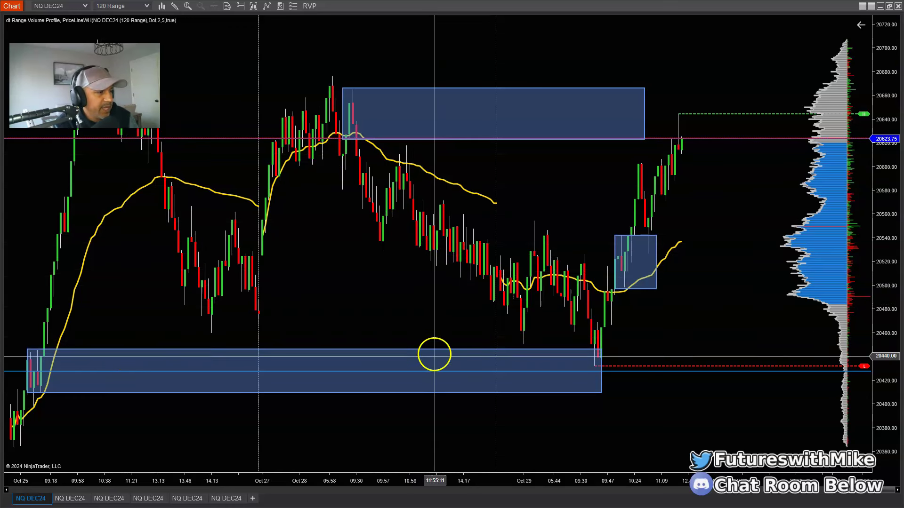
drag(419, 423, 447, 425)
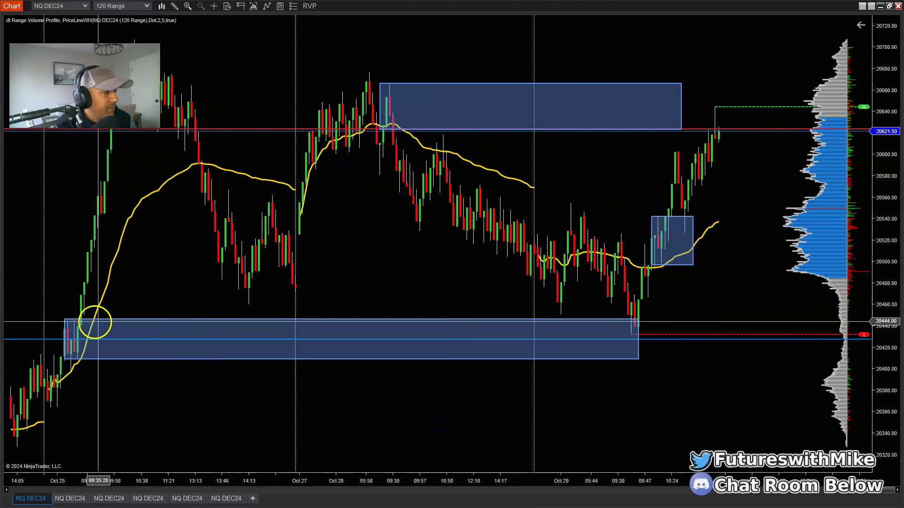
drag(413, 388, 397, 411)
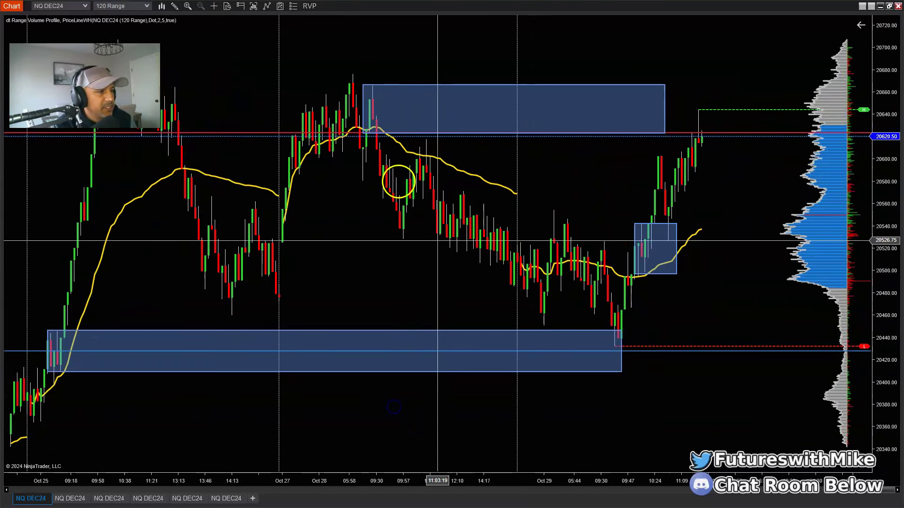
click(590, 367)
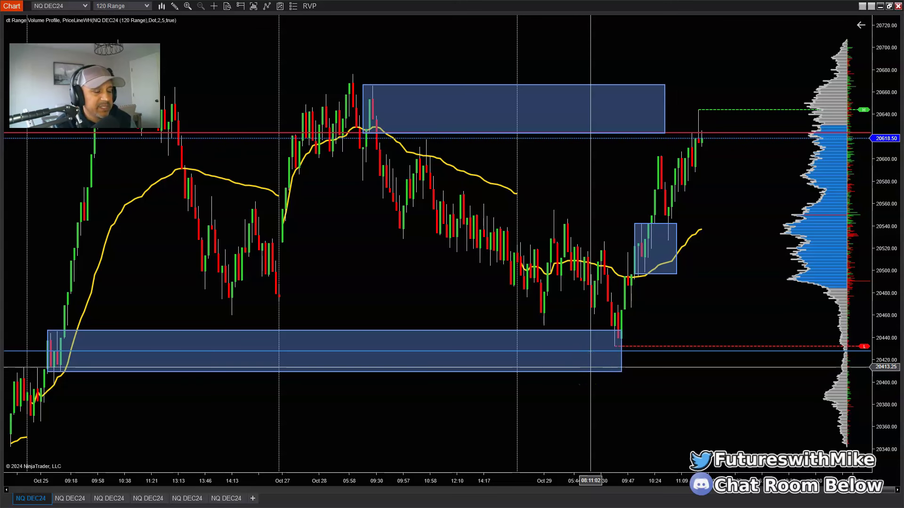
click(618, 380)
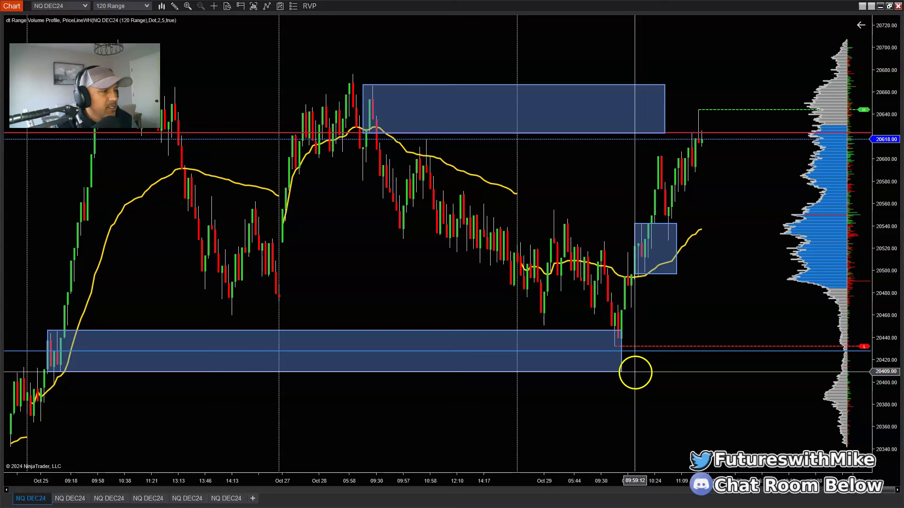
click(302, 338)
click(347, 347)
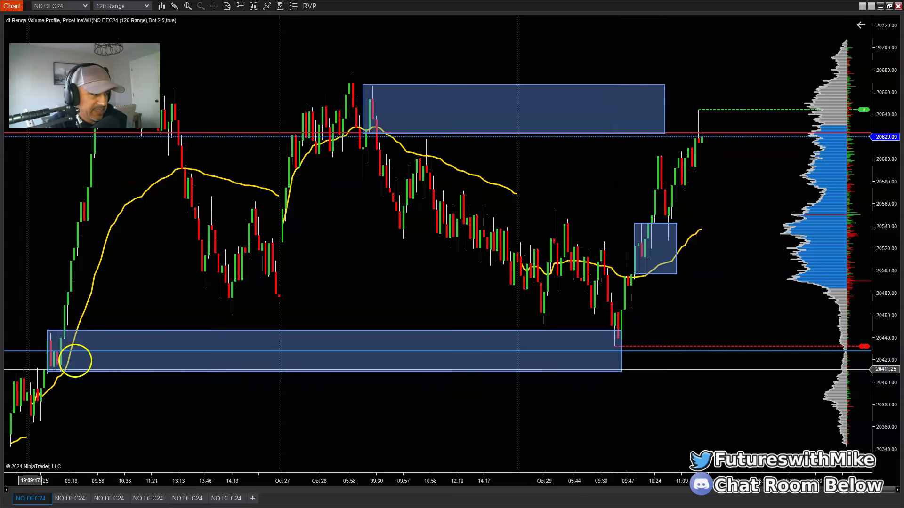
Review the Oct 24 and Oct 25 price action leading into the wide lower zone on the 120 Range chart.
drag(181, 481, 234, 474)
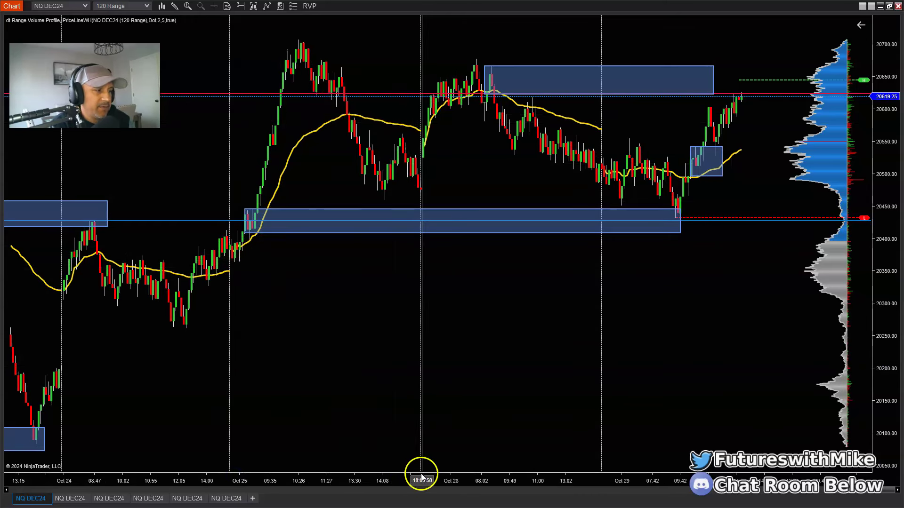
drag(420, 481, 325, 482)
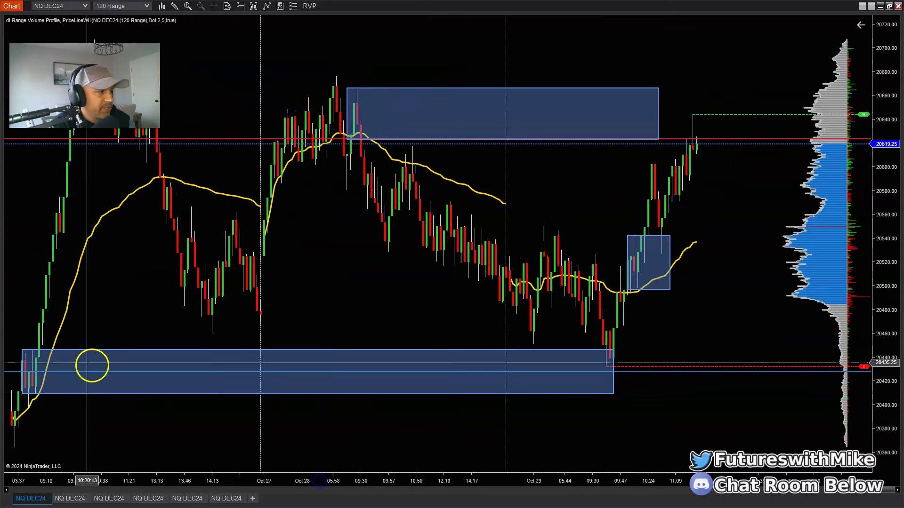
click(55, 361)
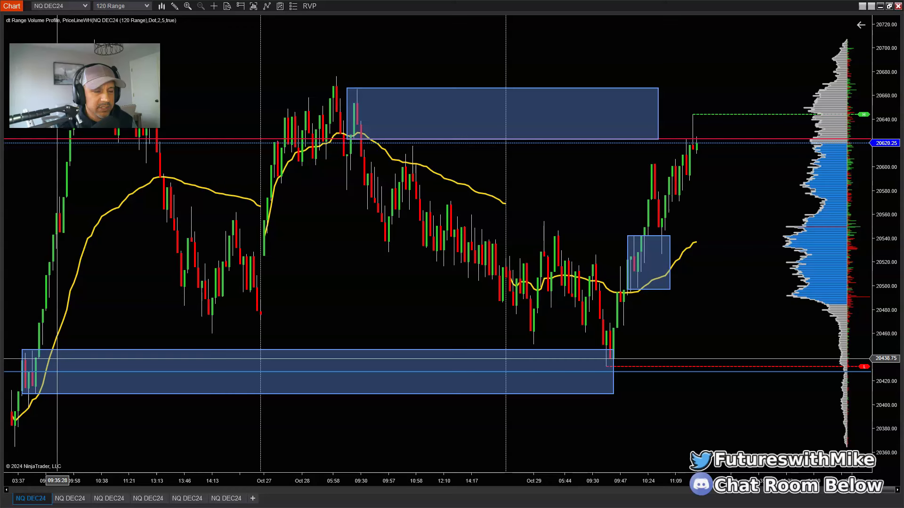
click(118, 355)
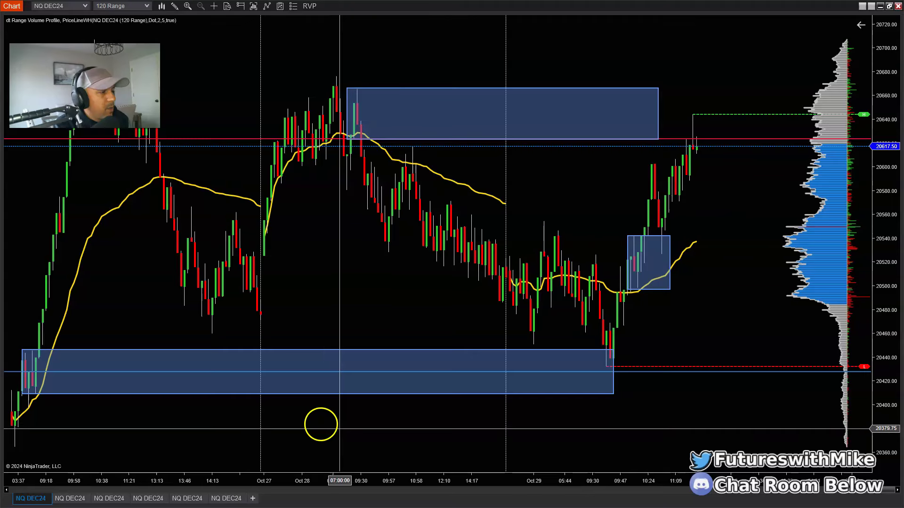
drag(361, 478, 413, 480)
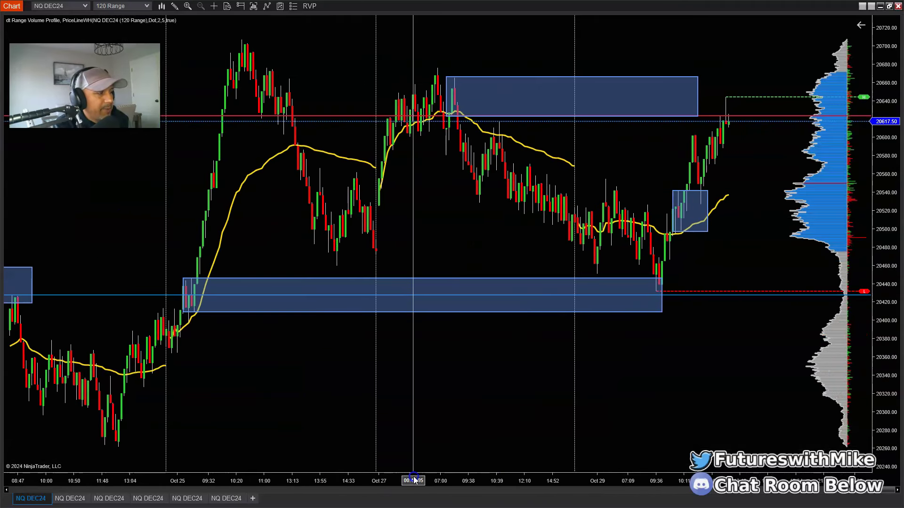
drag(353, 487, 389, 479)
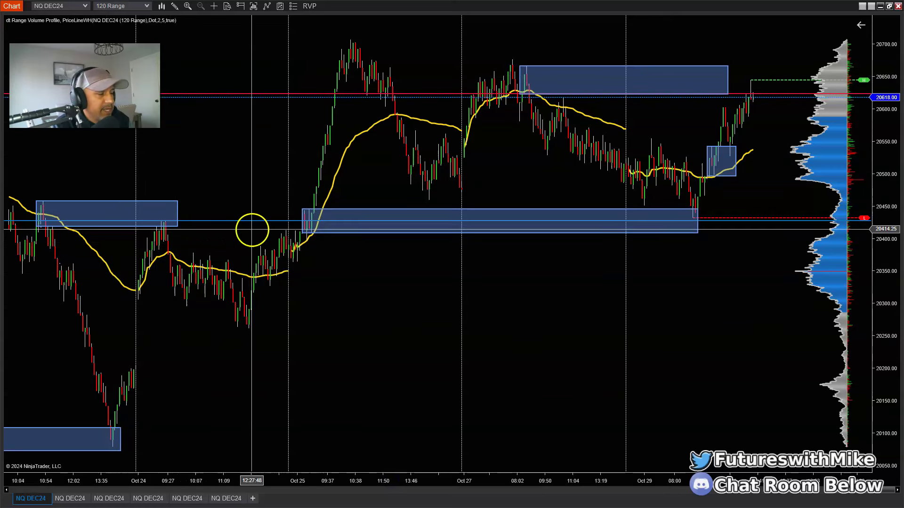
drag(387, 482, 292, 480)
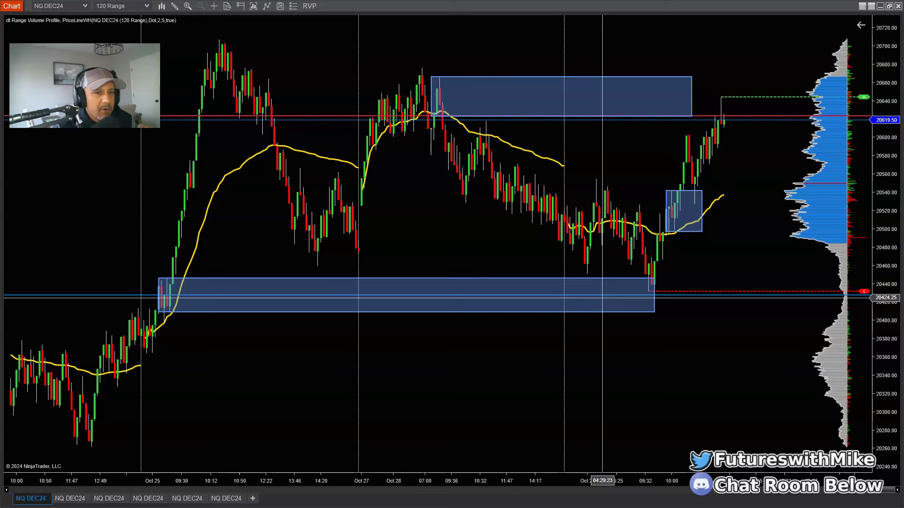
Switch to the 24 Range NQ DEC24 chart and go back to the Oct 29 morning test of the wide zone.
click(110, 498)
drag(232, 414, 505, 411)
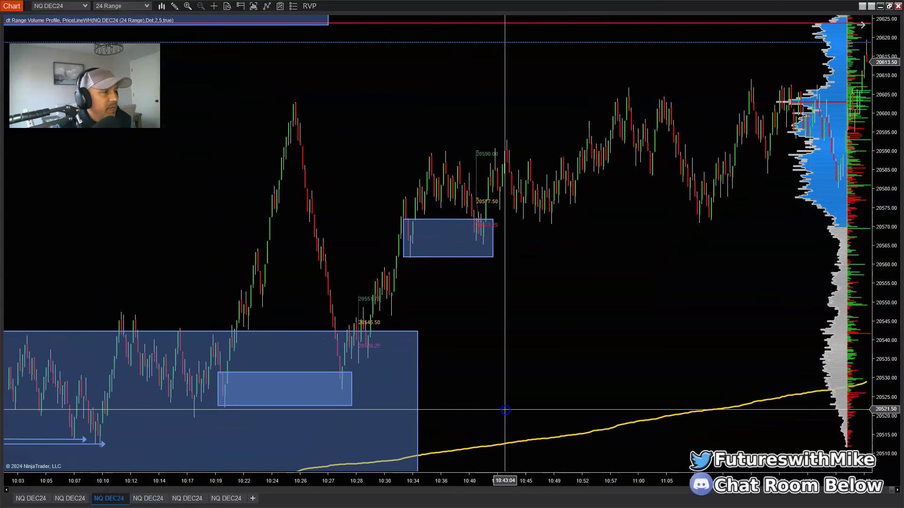
drag(461, 373, 704, 400)
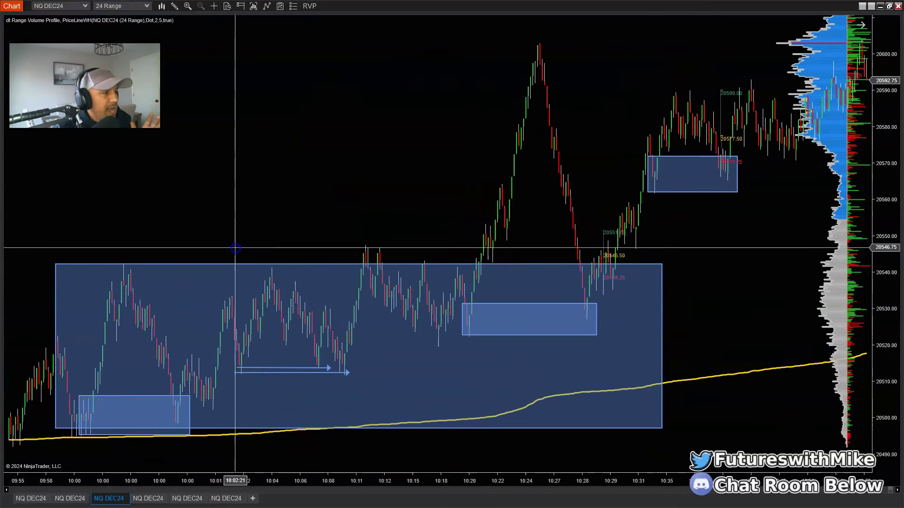
drag(235, 248, 574, 234)
drag(500, 361, 358, 400)
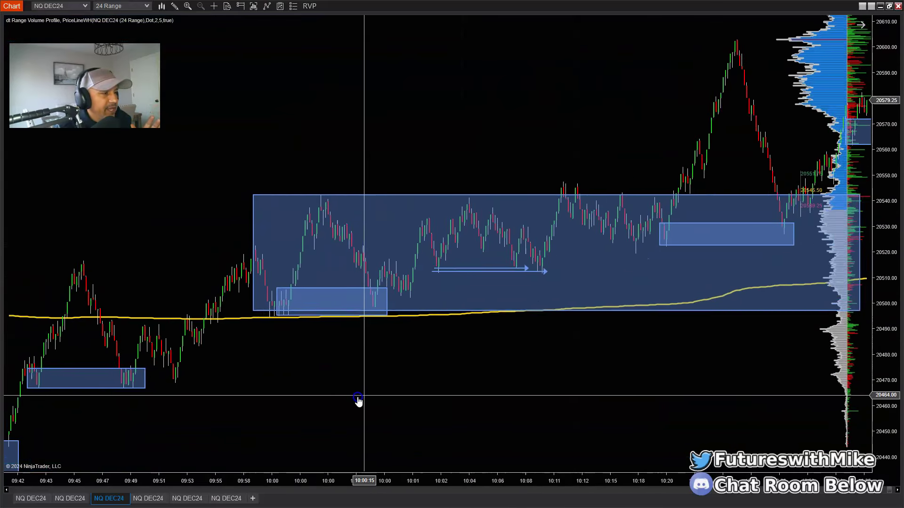
scroll(399, 419, down, 5)
drag(397, 428, 633, 436)
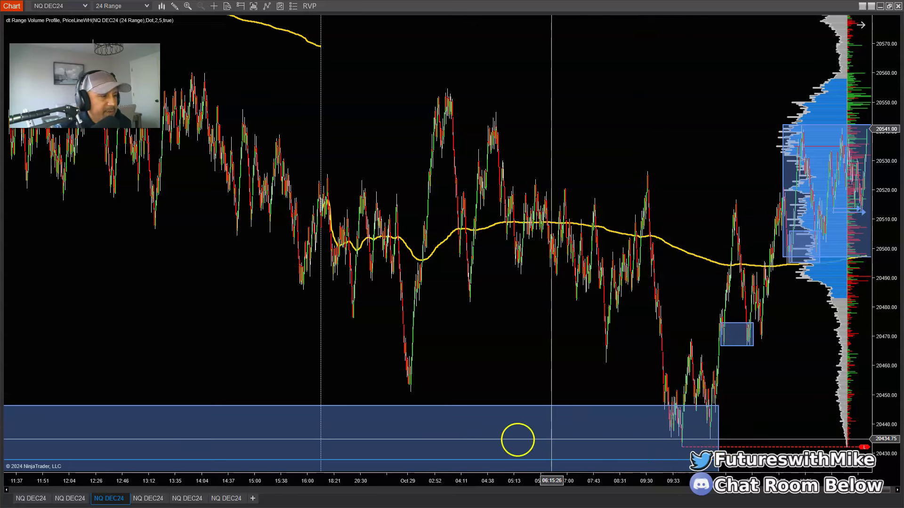
Compare the wide lower zone on the 120 Range chart with the same area on the 24 Range chart.
click(37, 502)
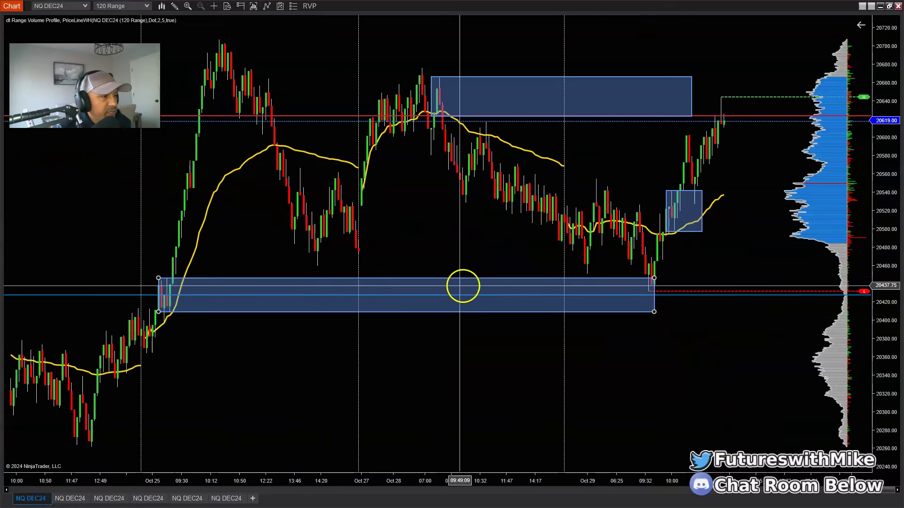
click(101, 500)
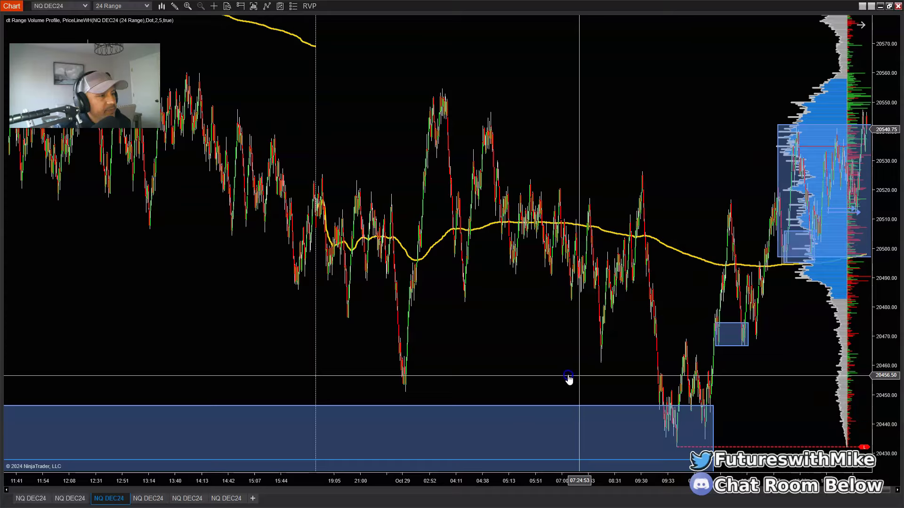
scroll(569, 379, down, 3)
scroll(640, 343, up, 3)
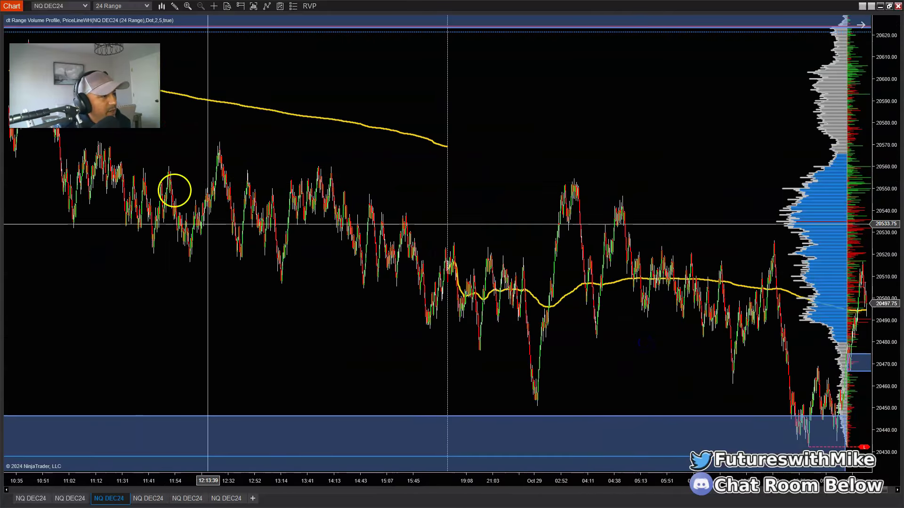
drag(663, 382, 453, 360)
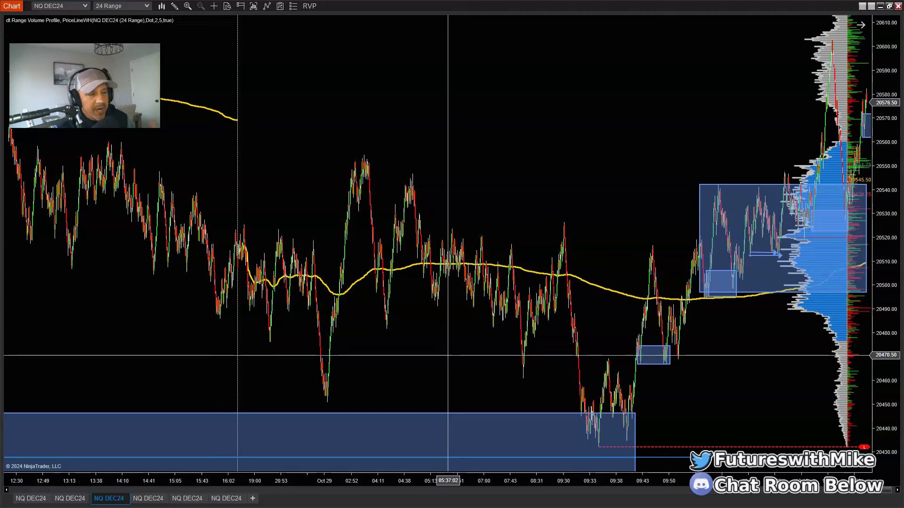
Examine the Oct 29 lows inside the wide zone and the rally from them between about 09:31 and 10:00.
click(717, 435)
drag(718, 435, 659, 418)
click(548, 427)
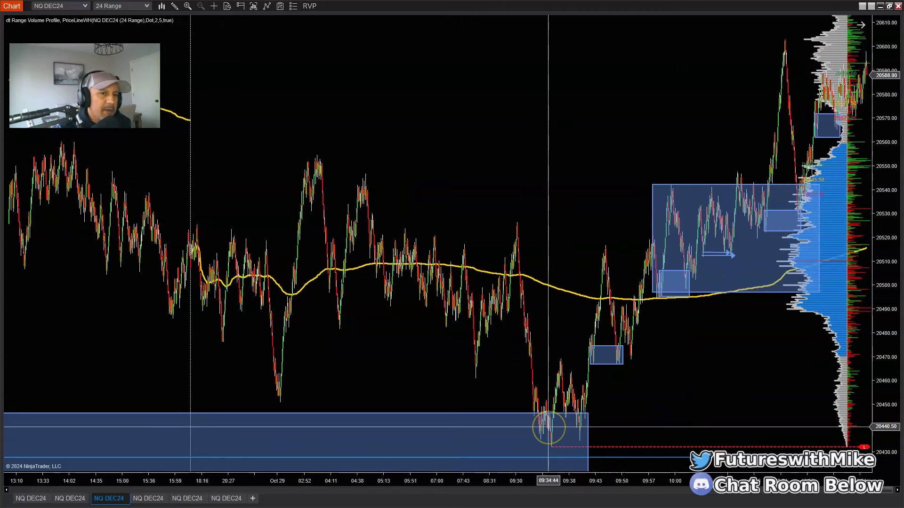
drag(619, 476, 438, 460)
click(431, 432)
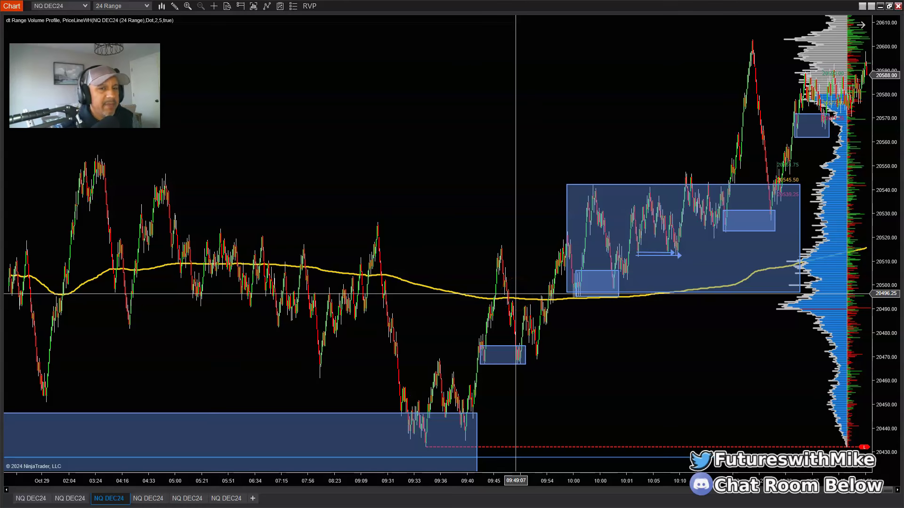
scroll(560, 409, up, 2)
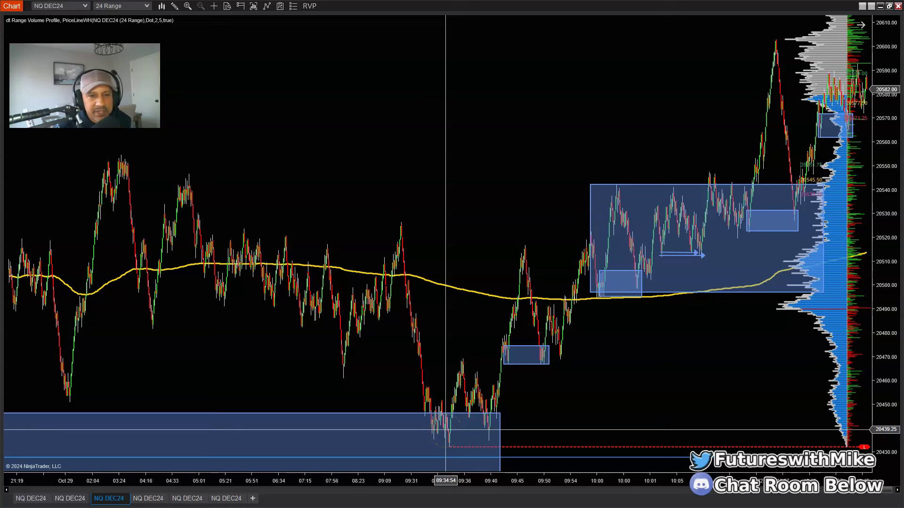
drag(445, 430, 635, 409)
drag(608, 478, 542, 472)
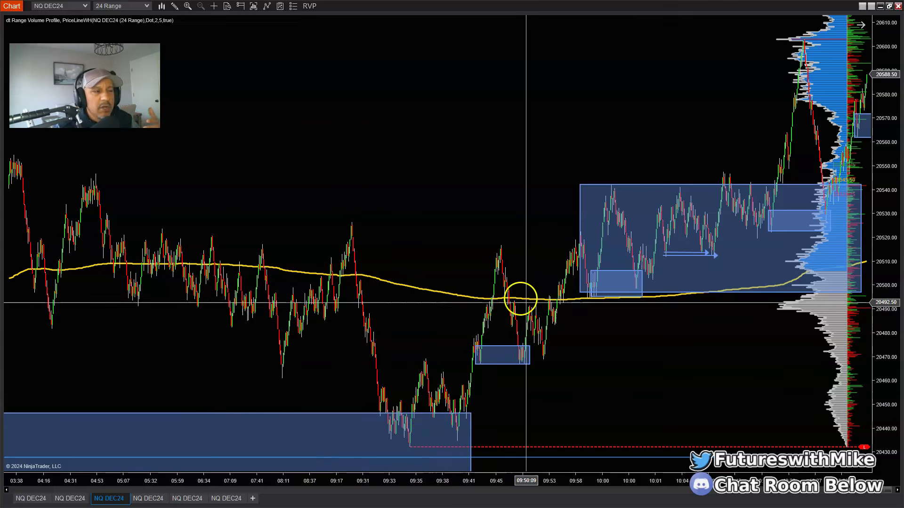
Draw a rectangle over the 09:34 to 09:40 lows inside the wide zone, from about 20440 down to the session low.
scroll(569, 371, down, 3)
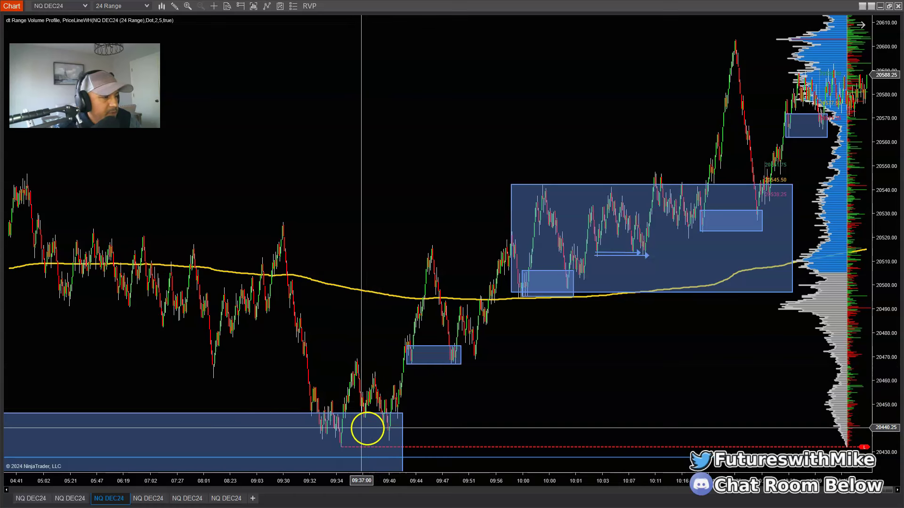
click(175, 6)
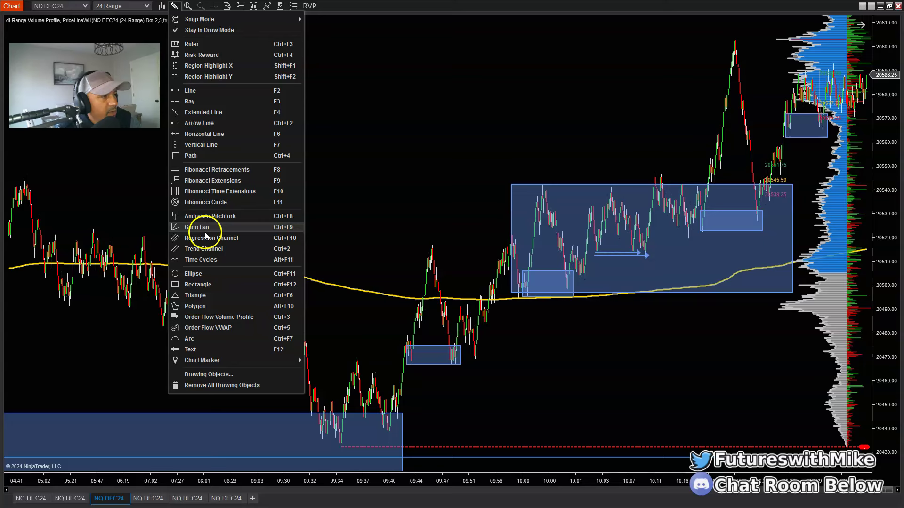
click(204, 285)
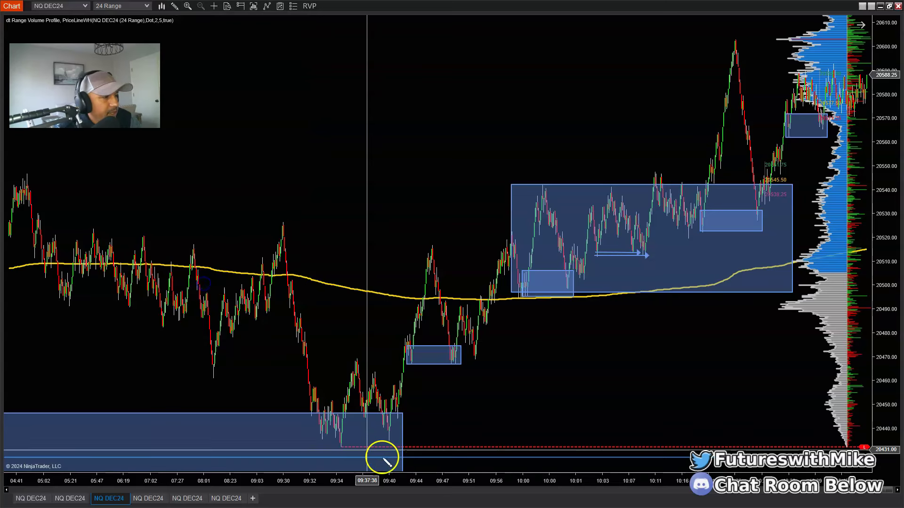
click(334, 427)
click(394, 446)
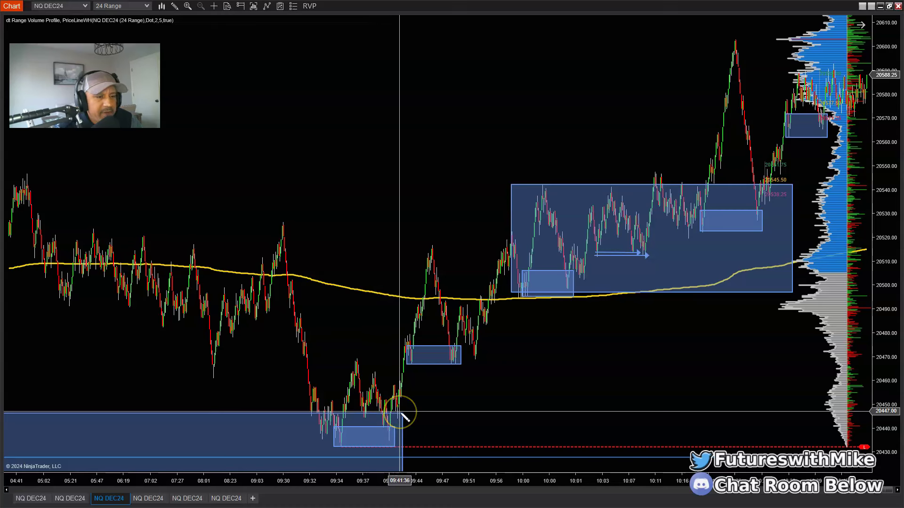
Examine the move from the small rectangle at the session low up to the next small zone around 09:42.
click(428, 254)
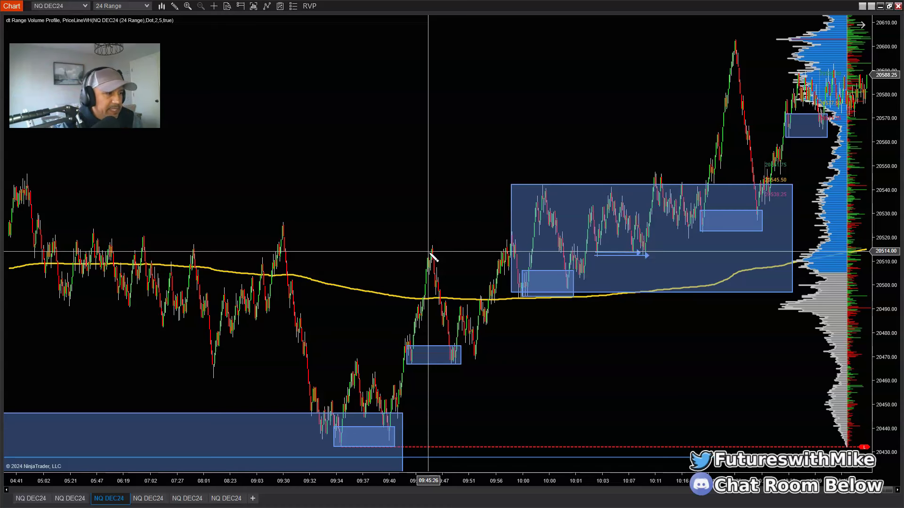
click(453, 472)
drag(454, 487, 404, 447)
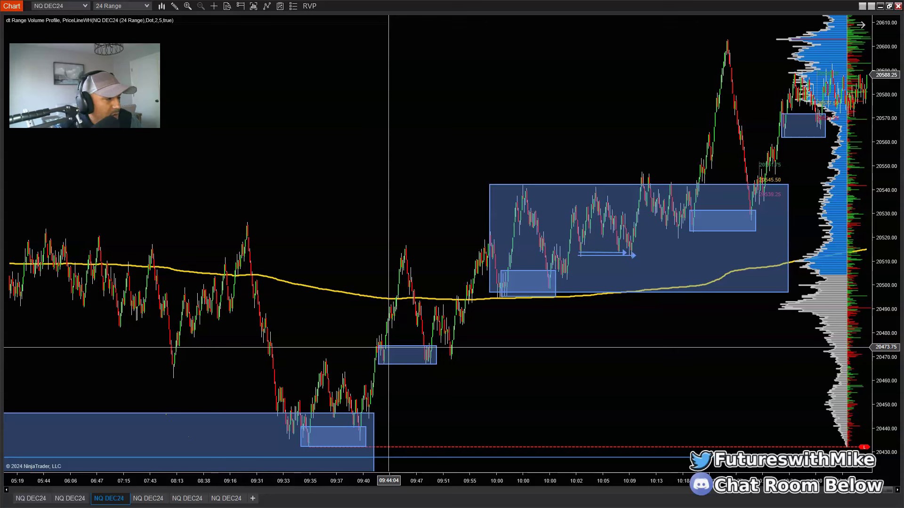
click(347, 427)
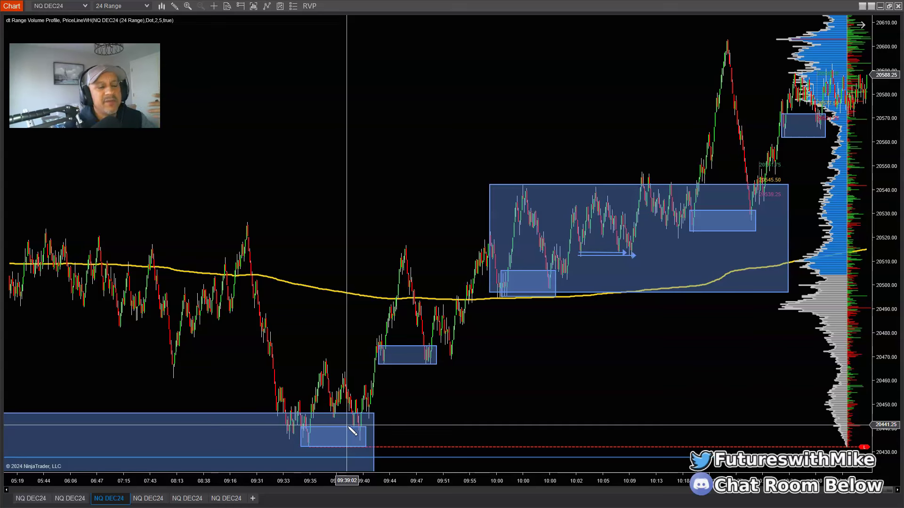
mouse_move(354, 430)
mouse_down()
mouse_move(334, 443)
mouse_move(302, 444)
mouse_move(306, 413)
mouse_move(301, 429)
mouse_move(367, 445)
mouse_move(339, 431)
mouse_move(330, 438)
mouse_up()
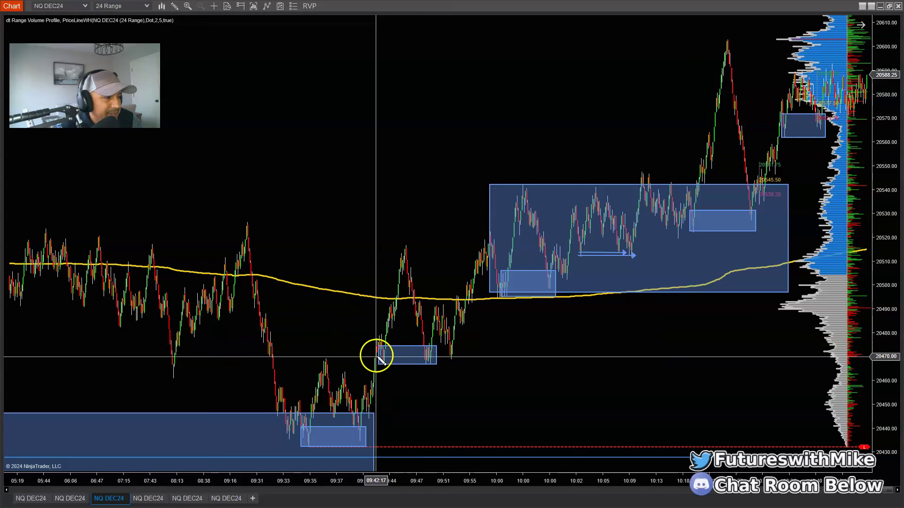
click(429, 351)
click(119, 464)
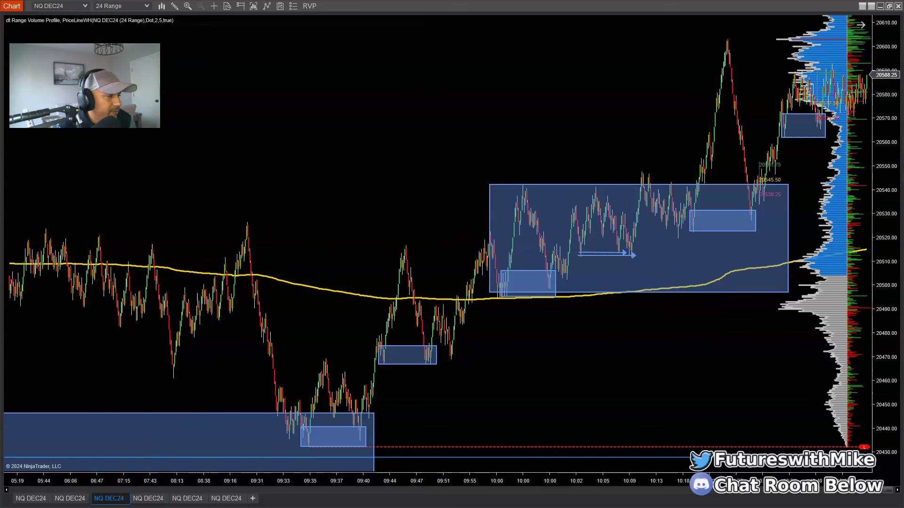
scroll(410, 326, up, 2)
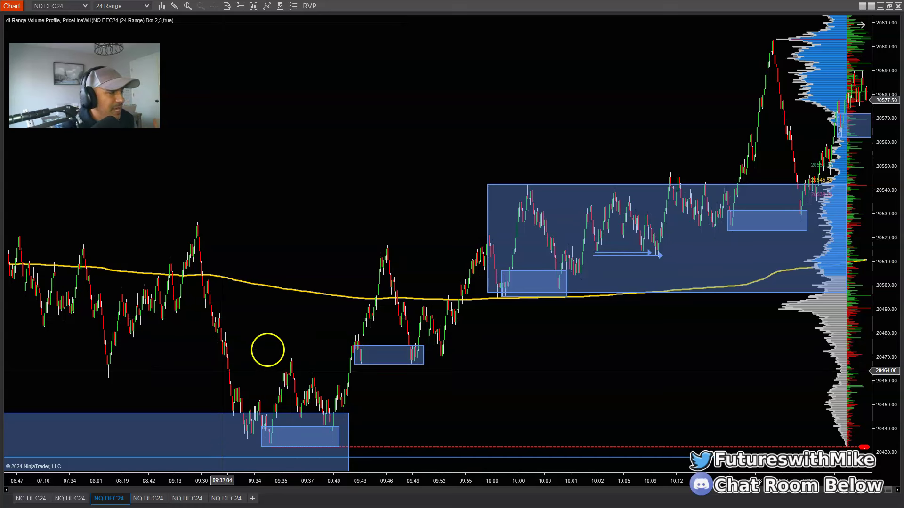
Check the wide lower zone on the 120 Range chart against the small zones between 09:34 and 10:00 on the 24 Range chart.
click(31, 498)
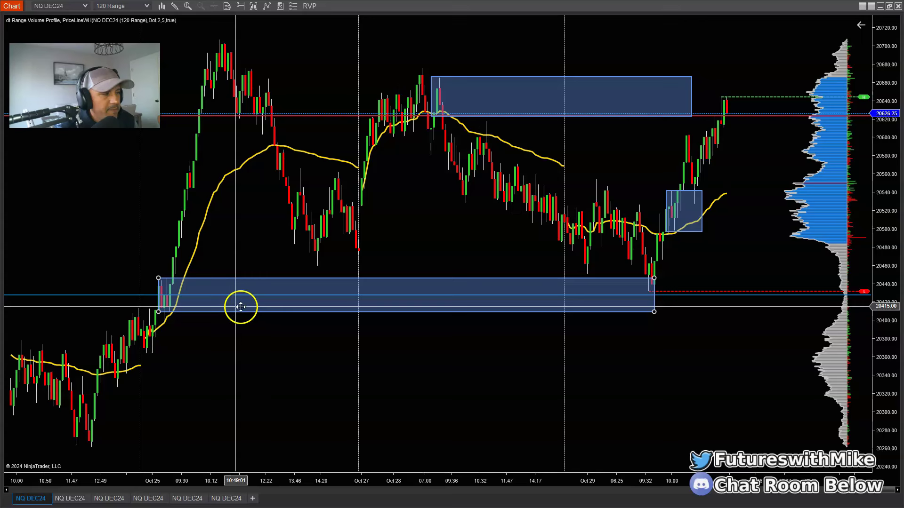
click(109, 499)
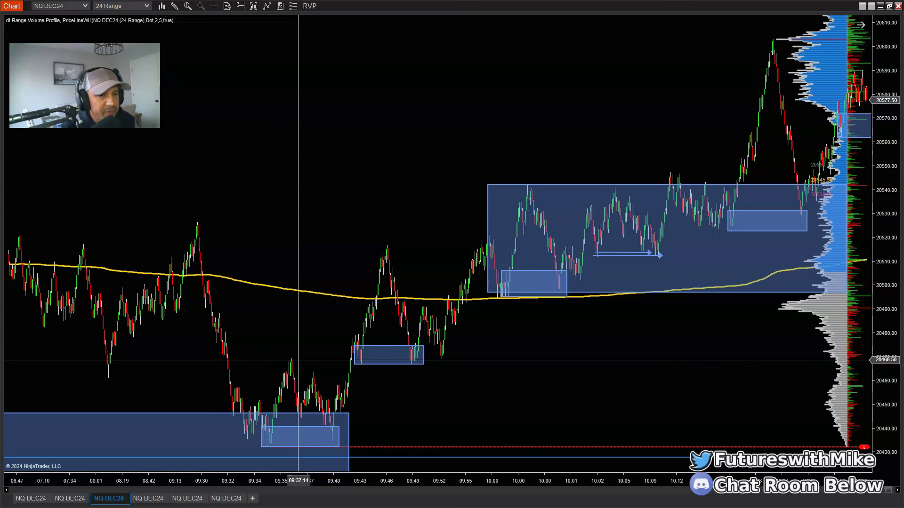
click(141, 447)
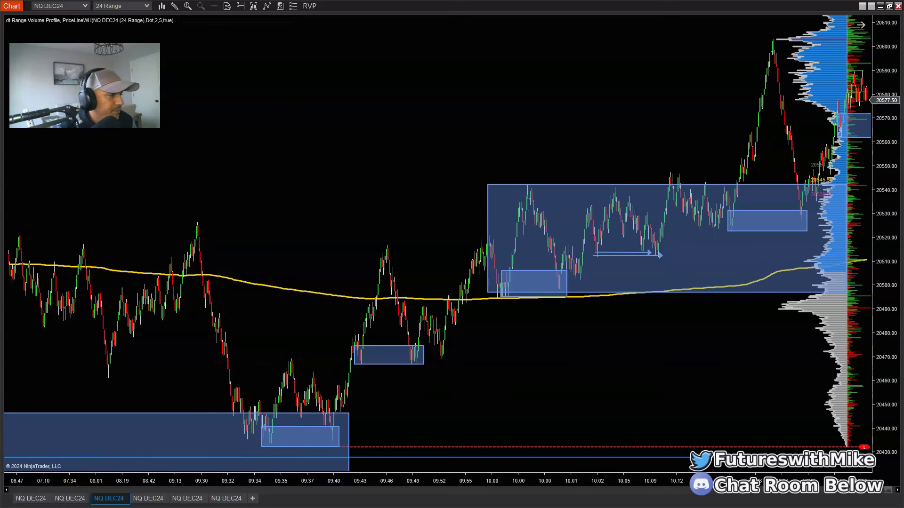
drag(376, 359, 313, 359)
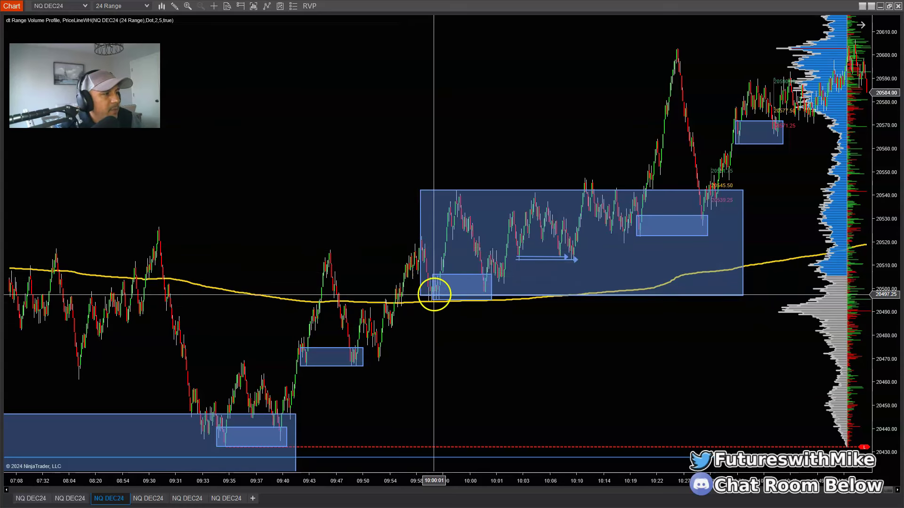
scroll(394, 191, up, 3)
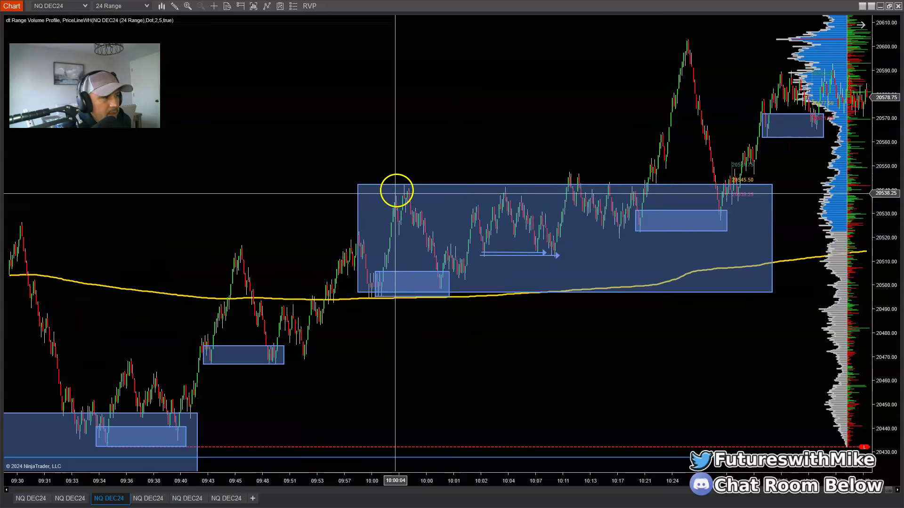
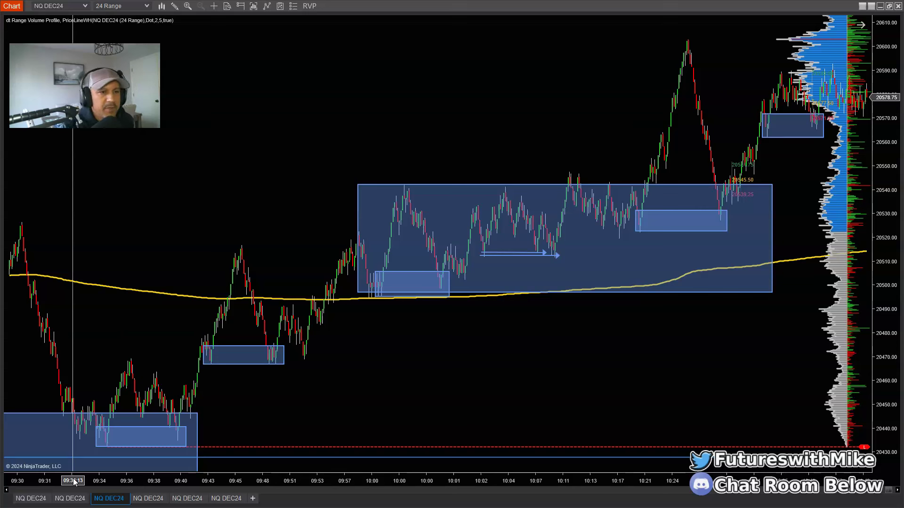
Compare the Oct 29 bounce on the 120 Range chart with the session lows and the 10:28 pullback on the 24 Range chart.
click(37, 503)
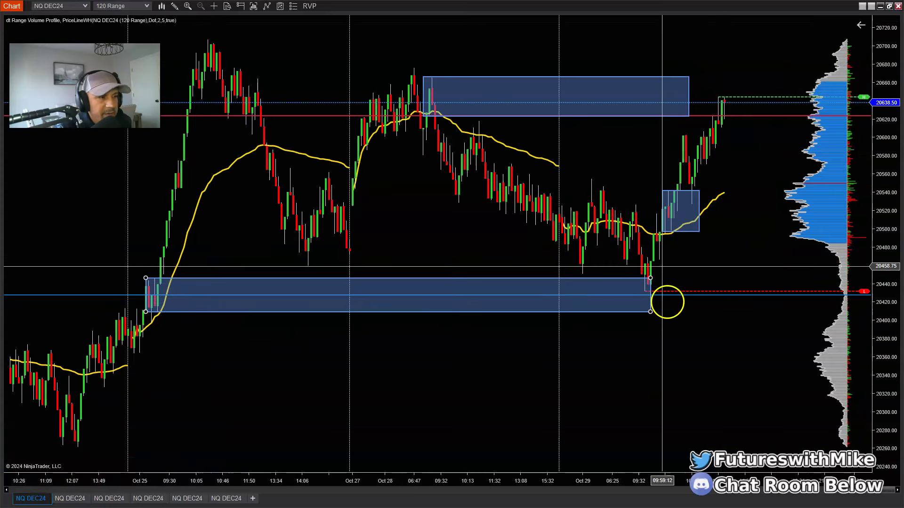
click(112, 498)
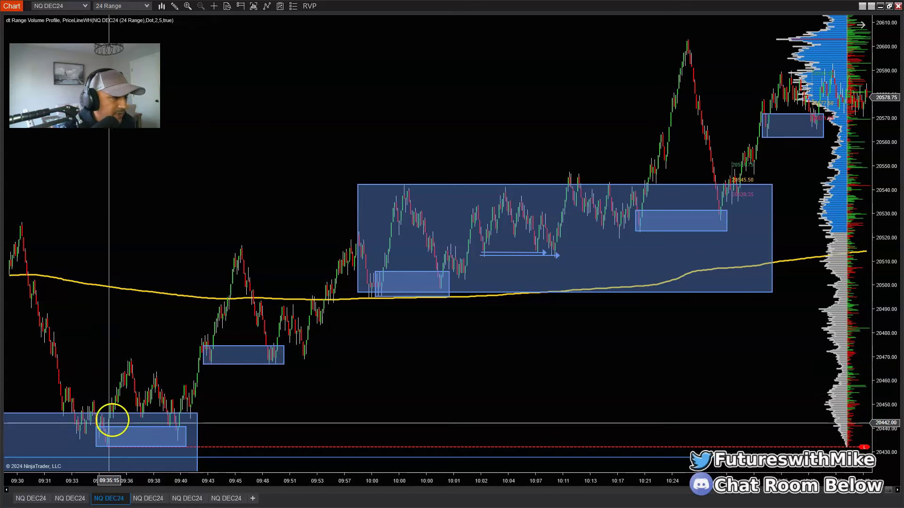
click(19, 498)
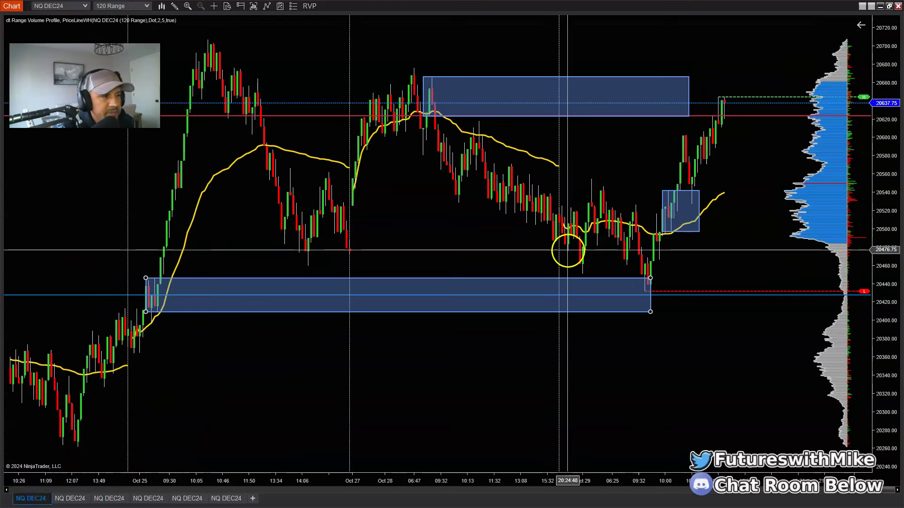
click(121, 492)
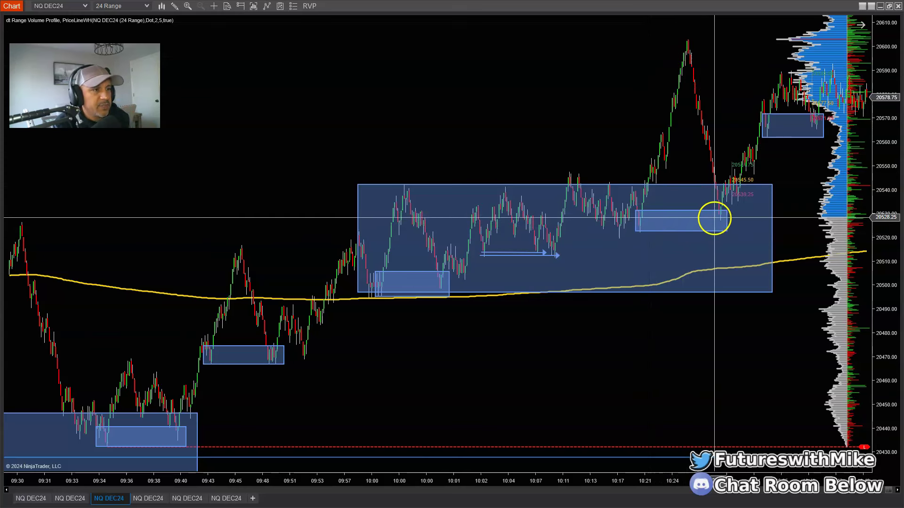
Delete the trade-level drawing marked 20545.50 above the small zone near 10:28.
click(731, 177)
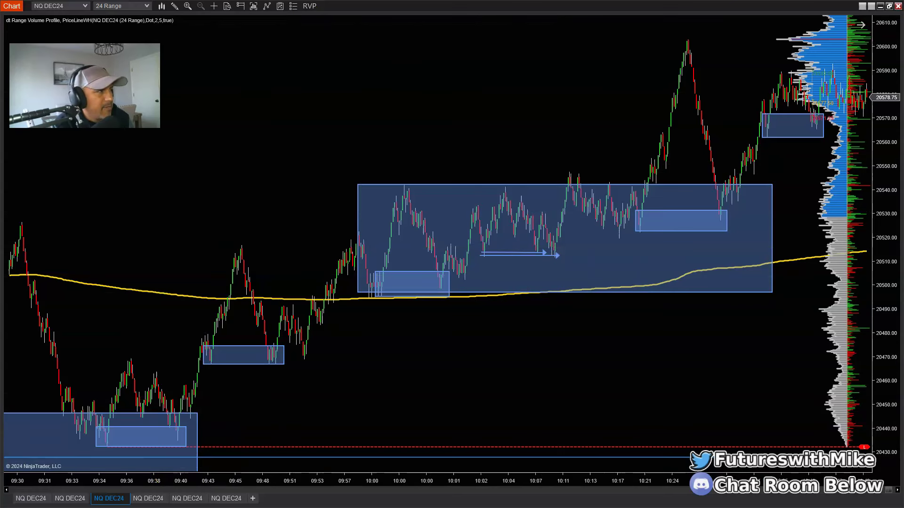
Draw a trend channel around the rally, its lower line rising from about 20424 to 20524 and its upper line starting near 20517.
click(175, 5)
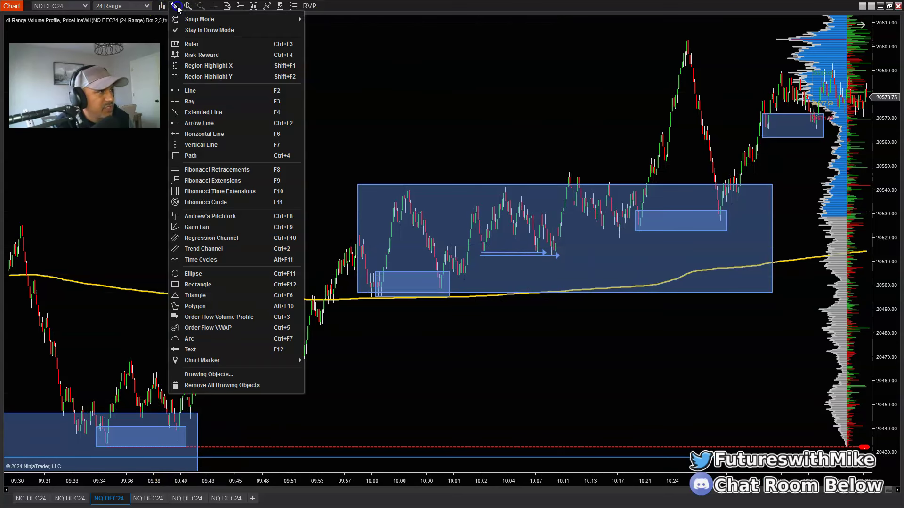
click(210, 249)
click(115, 468)
click(805, 227)
click(75, 244)
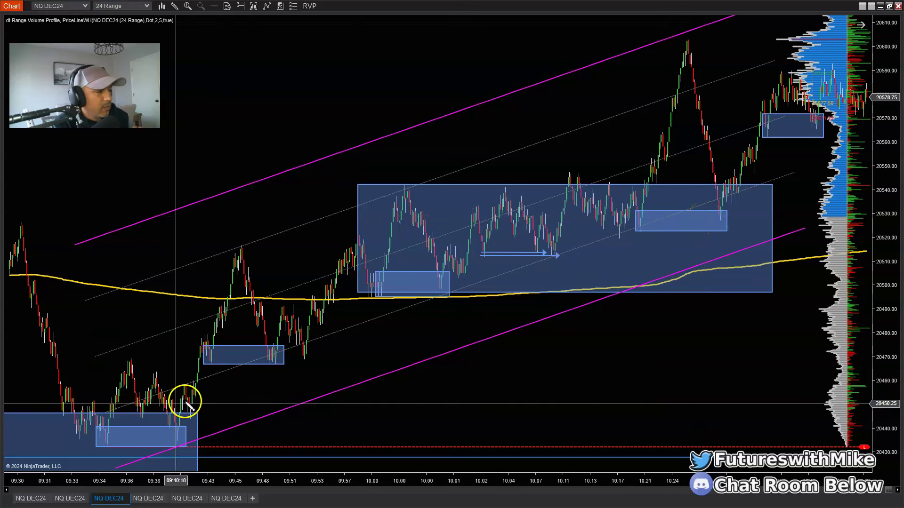
Review the 120 Range chart and delete the trend channel from the 24 Range chart.
click(29, 498)
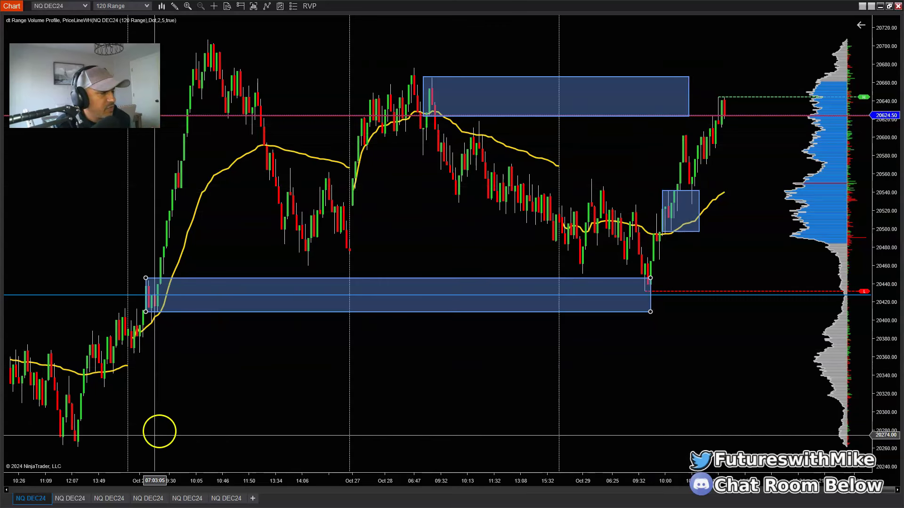
click(107, 499)
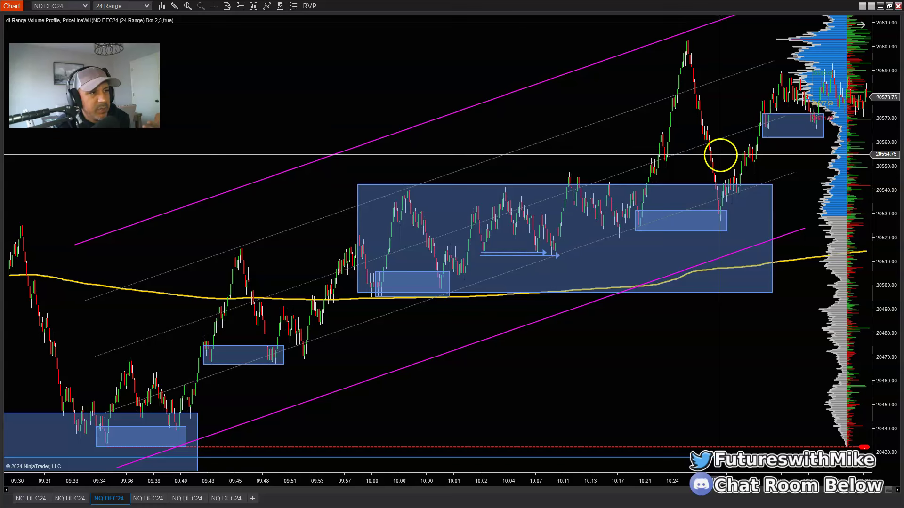
drag(803, 161, 735, 174)
key(Delete)
click(583, 67)
key(Delete)
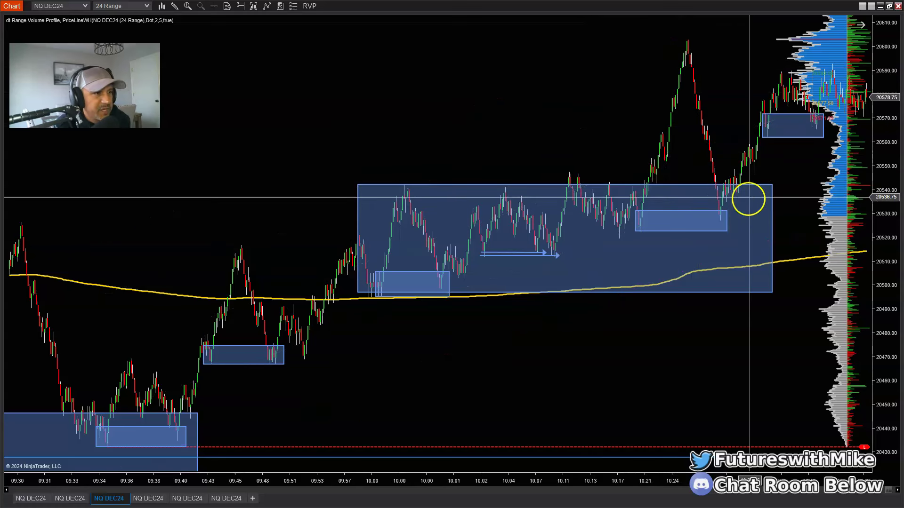
Compare the 10:24 spike and its pullback into the small 10:28 zone with the same move on the 120 Range chart.
drag(776, 202, 605, 231)
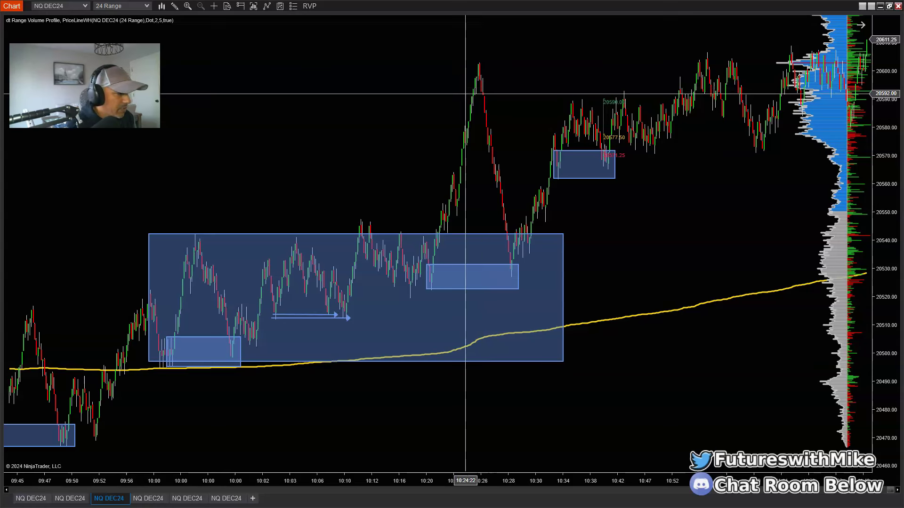
click(42, 499)
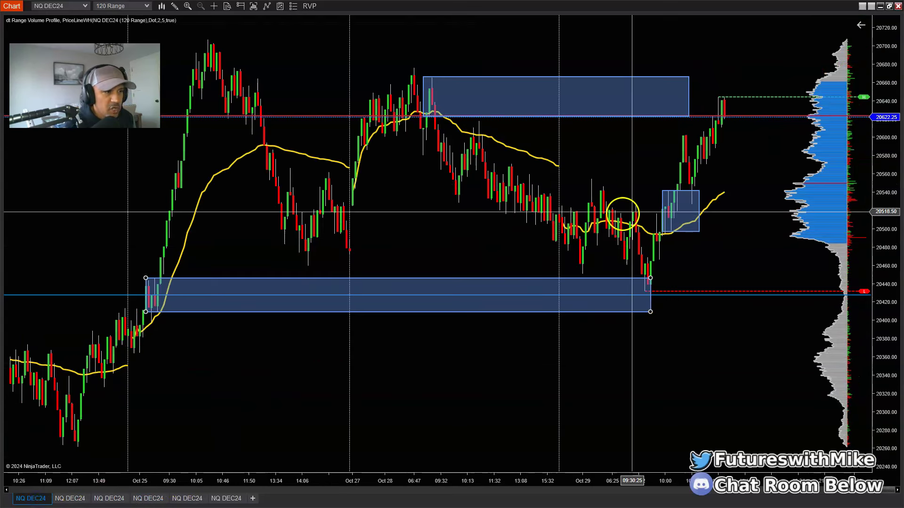
click(104, 498)
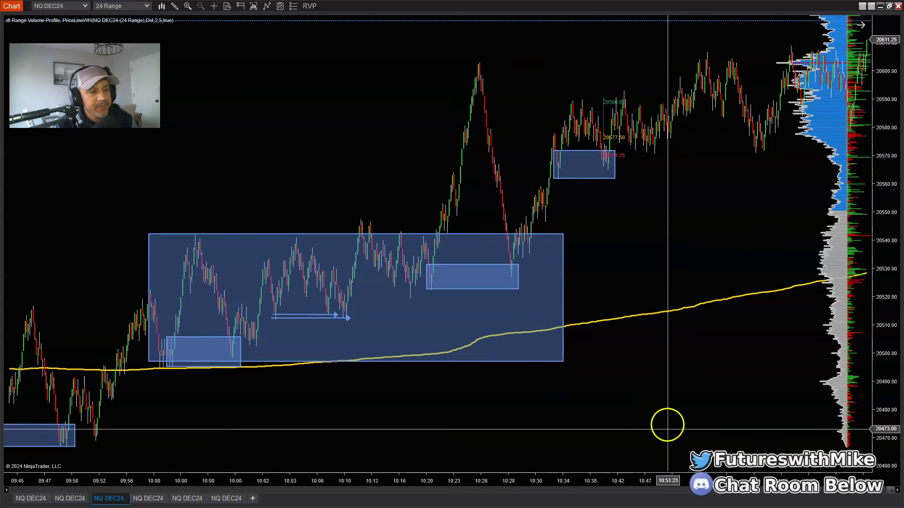
drag(684, 481, 638, 482)
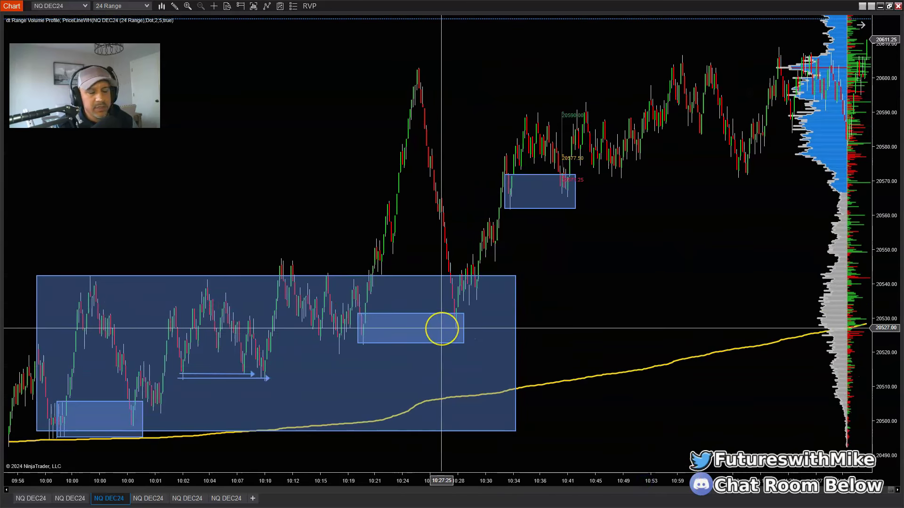
Examine the stair-step of small zones on the 24 Range chart from the session low up to the 10:28 pullback.
drag(446, 329, 782, 286)
drag(260, 402, 403, 403)
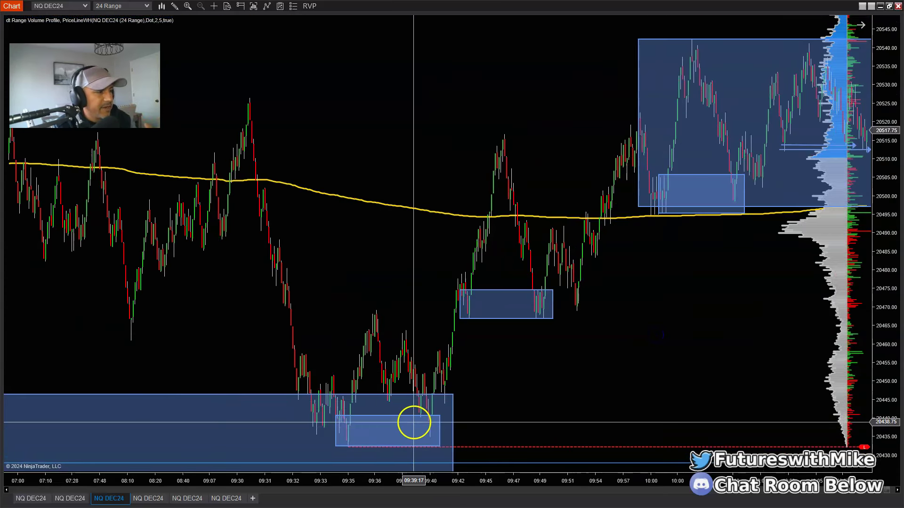
drag(538, 414, 309, 422)
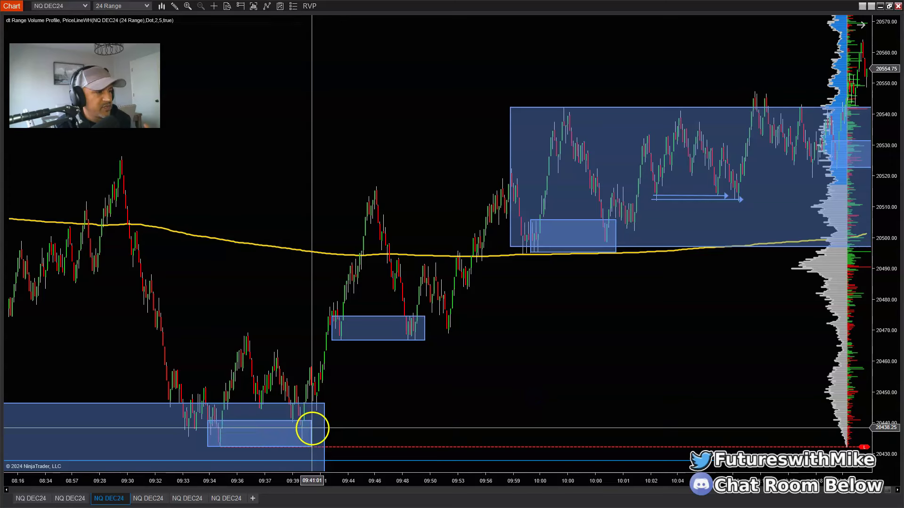
drag(535, 375, 476, 386)
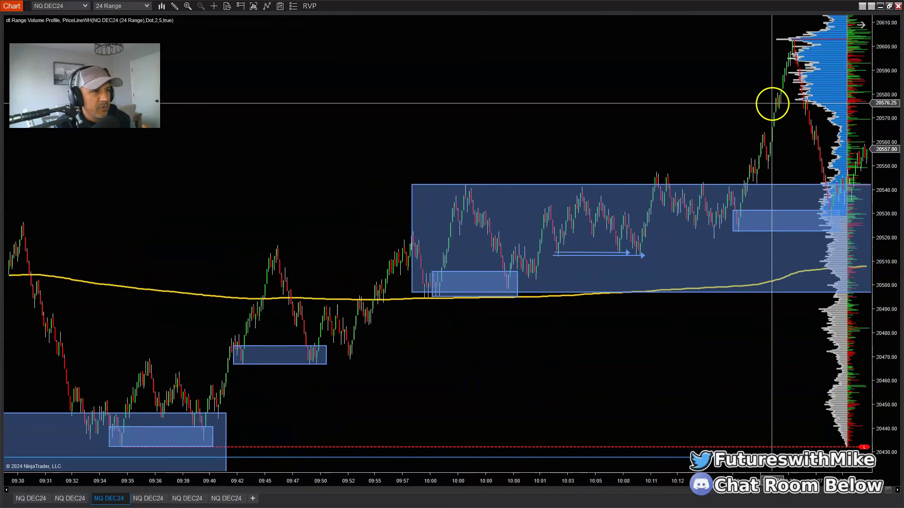
drag(696, 475, 678, 377)
click(686, 374)
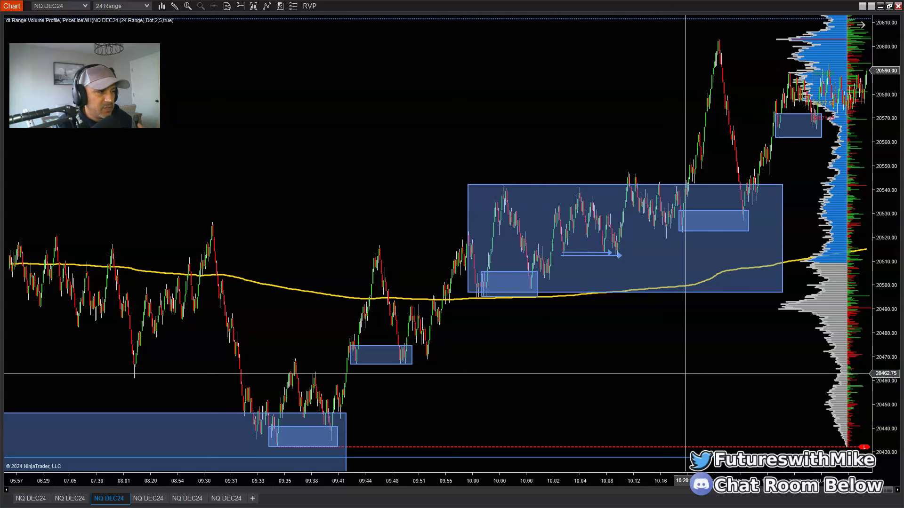
scroll(800, 216, down, 3)
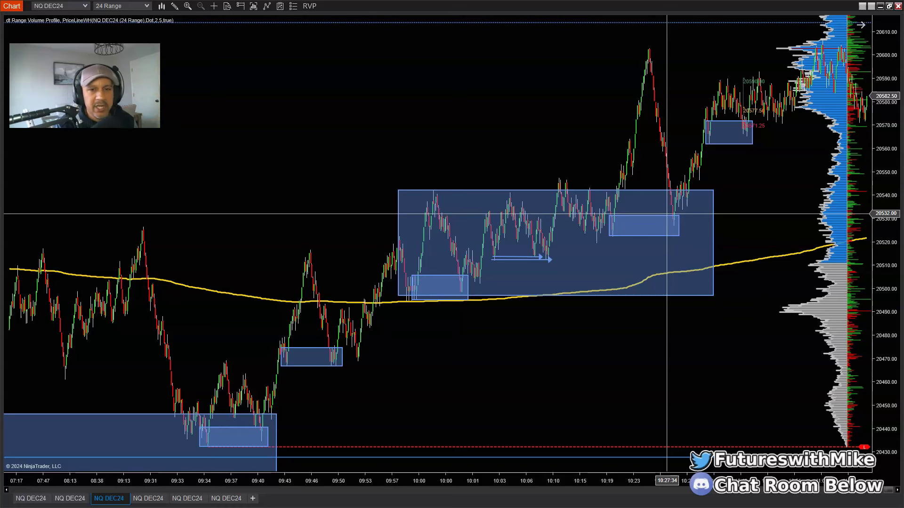
scroll(444, 380, up, 3)
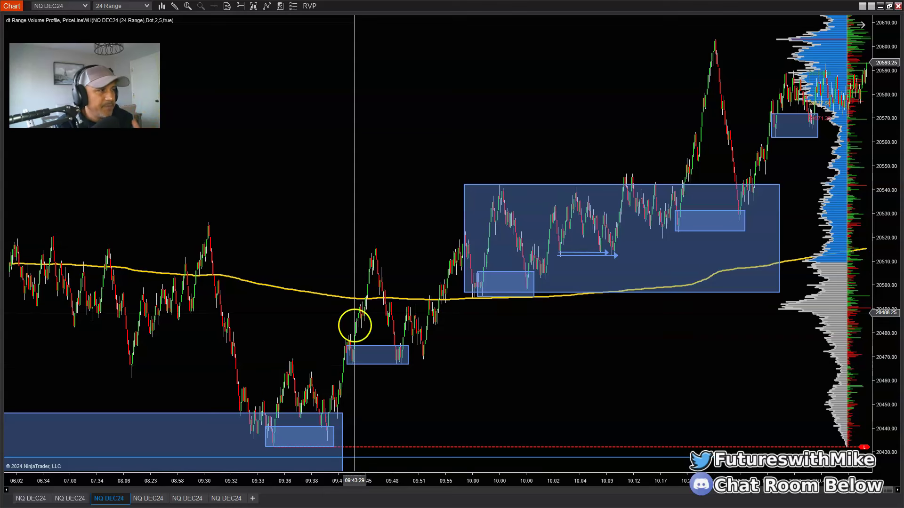
Sketch an up-down-up pattern with arrow lines in the empty area above the 09:33 to 09:41 bars, from about 20532 to 20575.
click(177, 9)
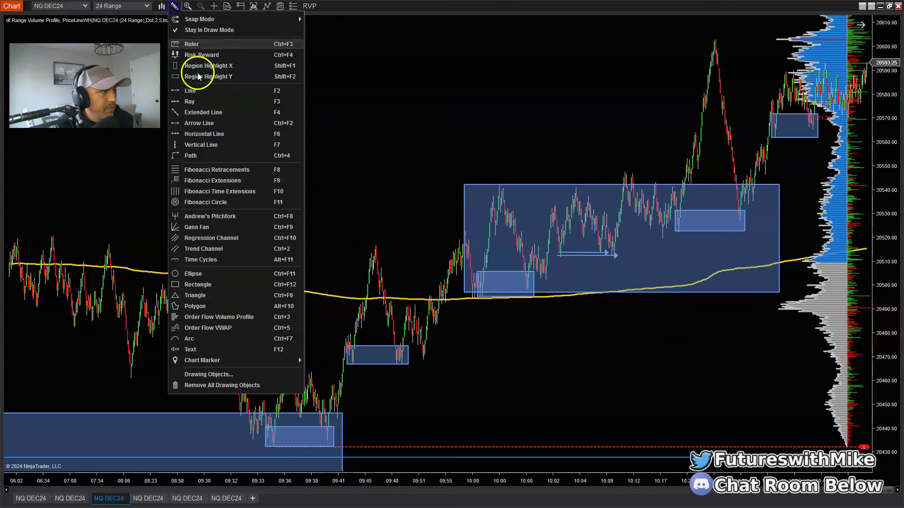
click(213, 125)
click(238, 209)
click(271, 146)
click(291, 194)
double_click(339, 107)
click(299, 191)
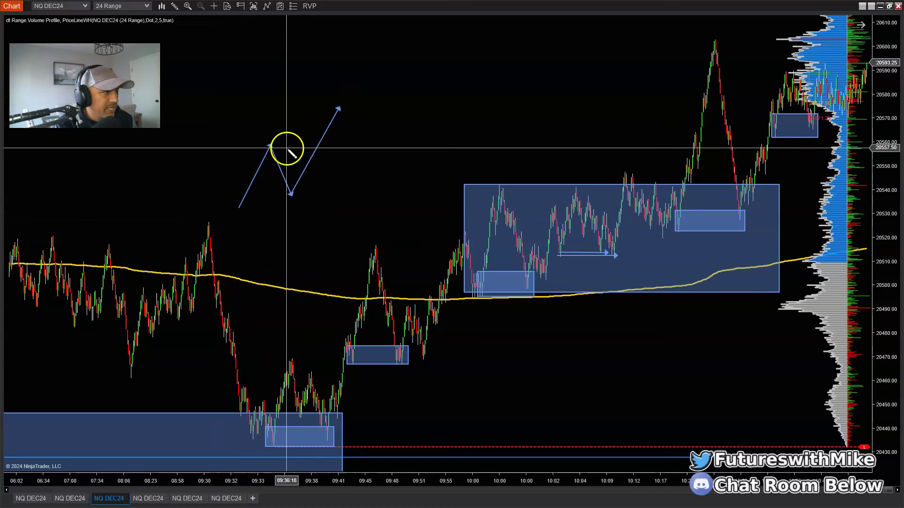
Add a horizontal arrow under the pattern's first pullback at about 20535, and extend the pattern with a pullback and rise to about 20592.
click(270, 201)
click(339, 201)
click(339, 108)
click(364, 155)
double_click(407, 65)
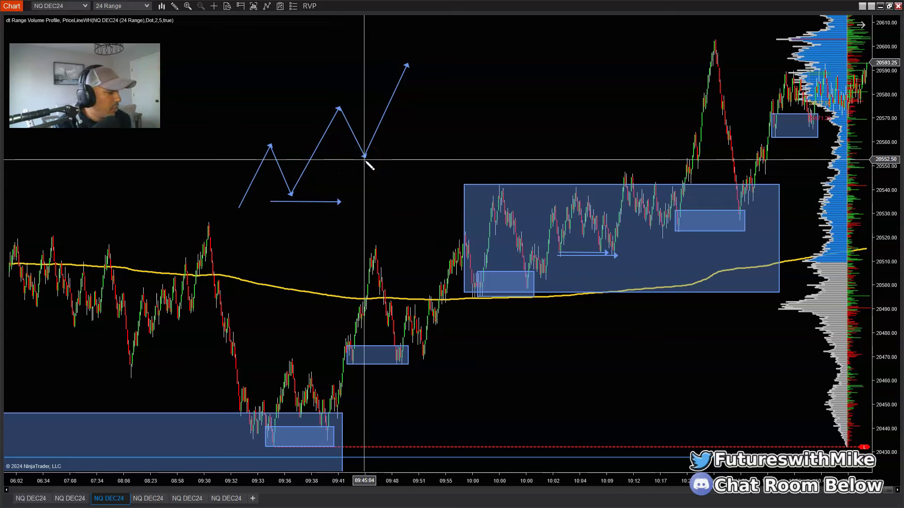
Delete all the arrow lines of the sketched price pattern.
click(368, 151)
click(351, 160)
click(324, 145)
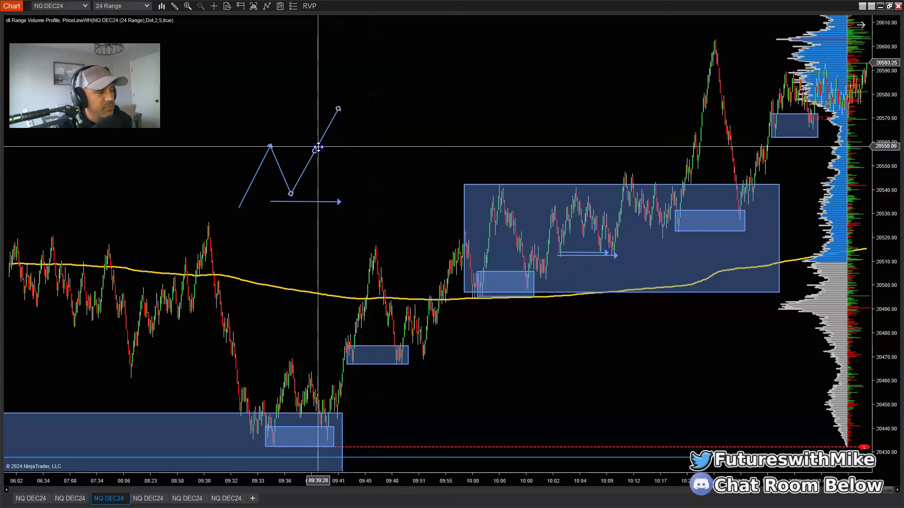
click(300, 213)
click(281, 181)
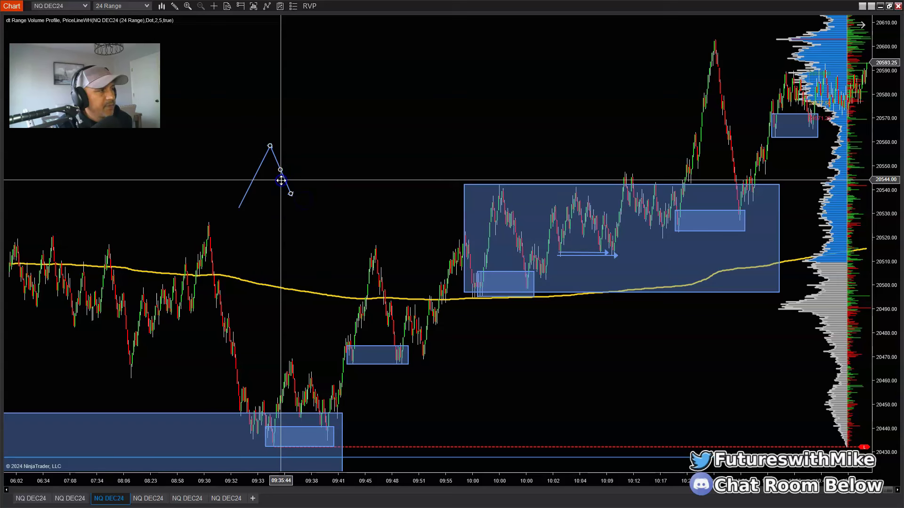
click(278, 177)
click(273, 180)
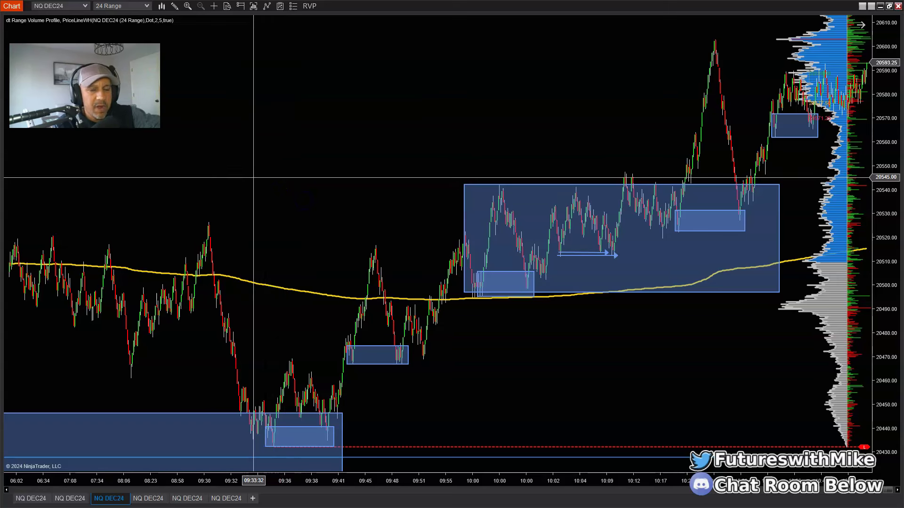
Examine the move from the session-low rectangle through the 09:42 zone to the higher small zones up to 10:42.
click(323, 307)
click(324, 439)
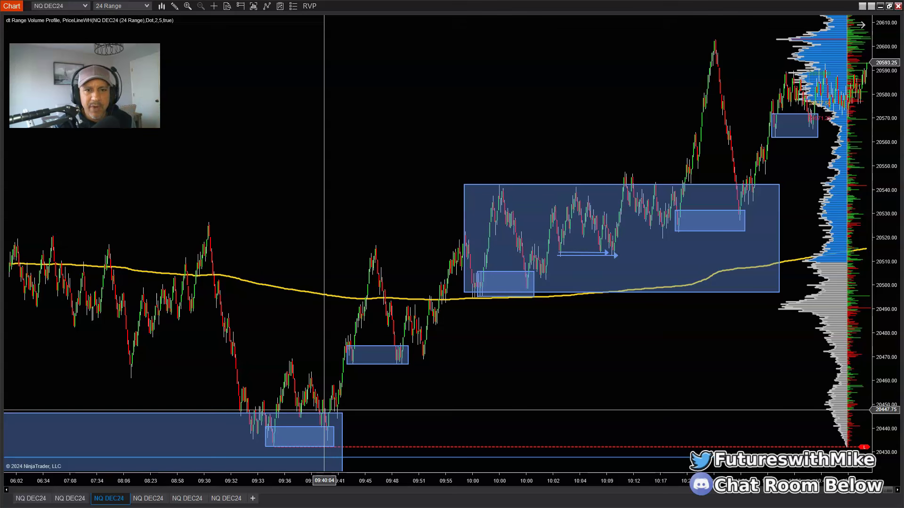
click(330, 407)
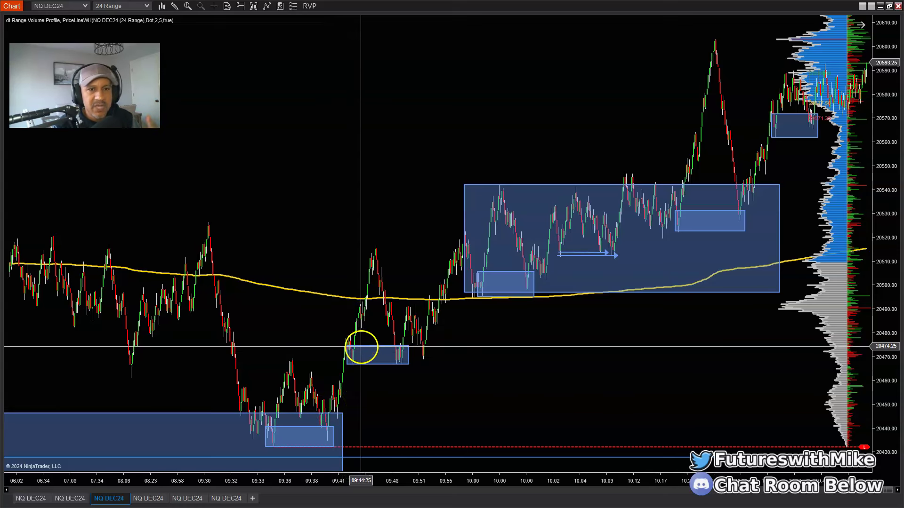
drag(597, 401, 428, 395)
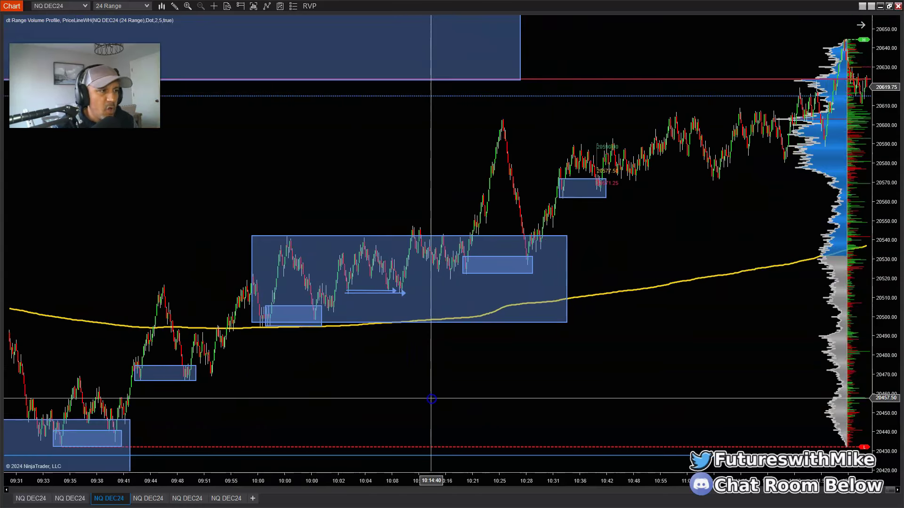
Examine the uptrend from the large 10:00 zone past the small 10:42 zone to the session high and the latest bars.
drag(638, 487, 560, 480)
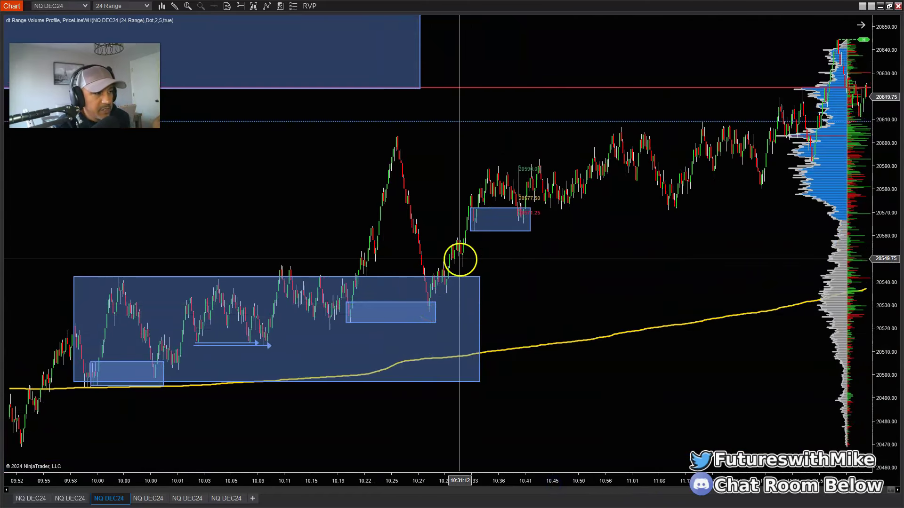
drag(680, 476, 601, 433)
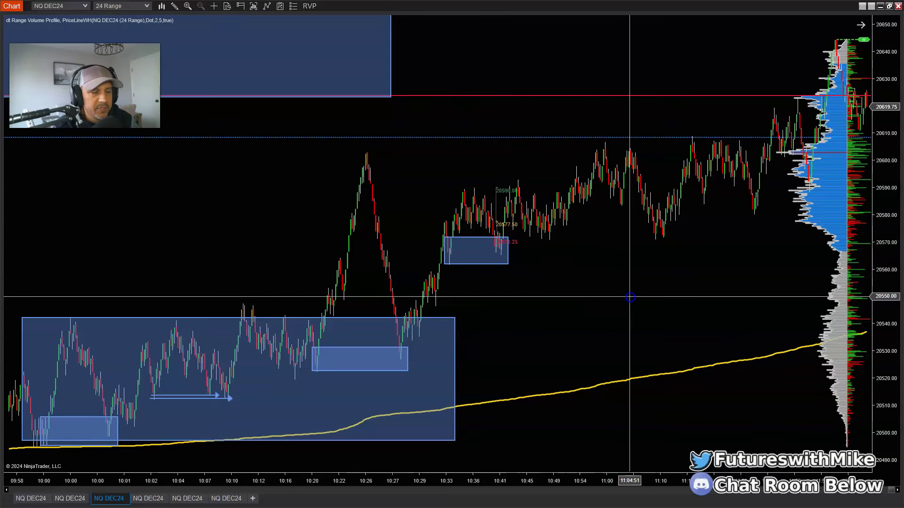
scroll(492, 310, down, 5)
drag(695, 303, 565, 299)
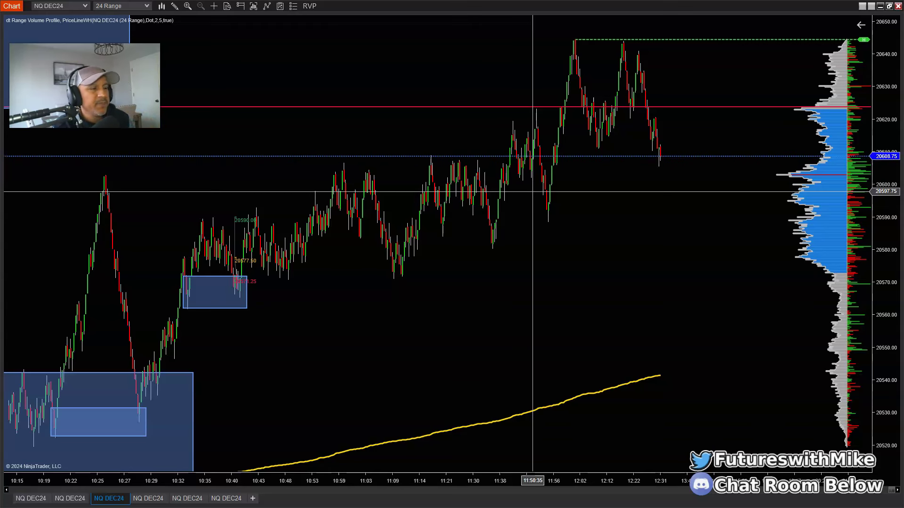
drag(587, 479, 685, 457)
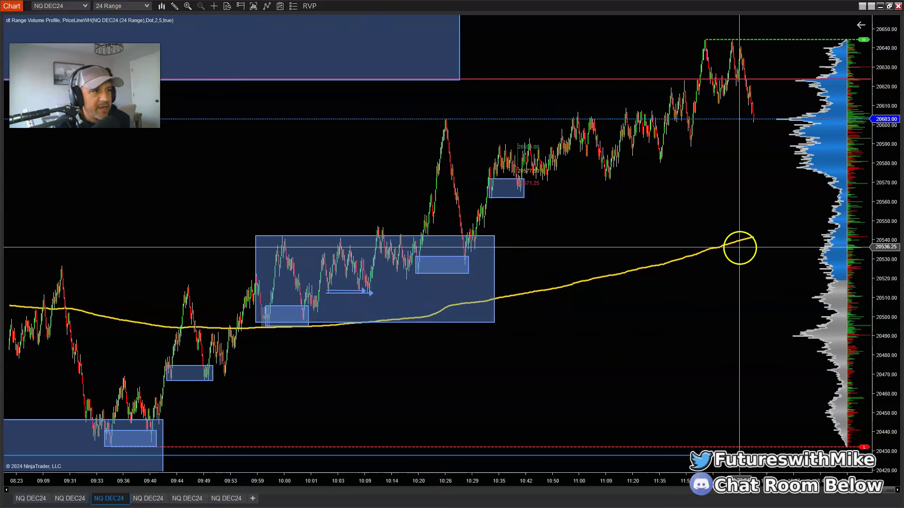
scroll(732, 315, up, 3)
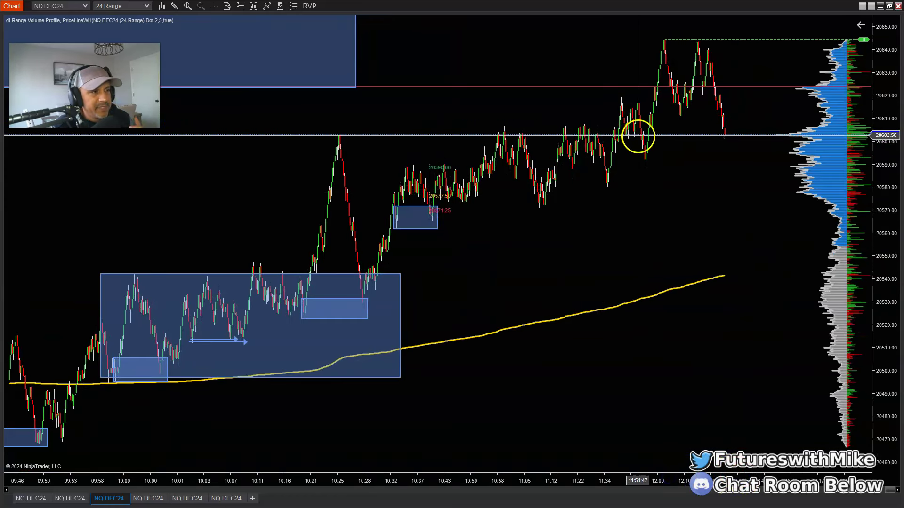
scroll(734, 485, up, 1)
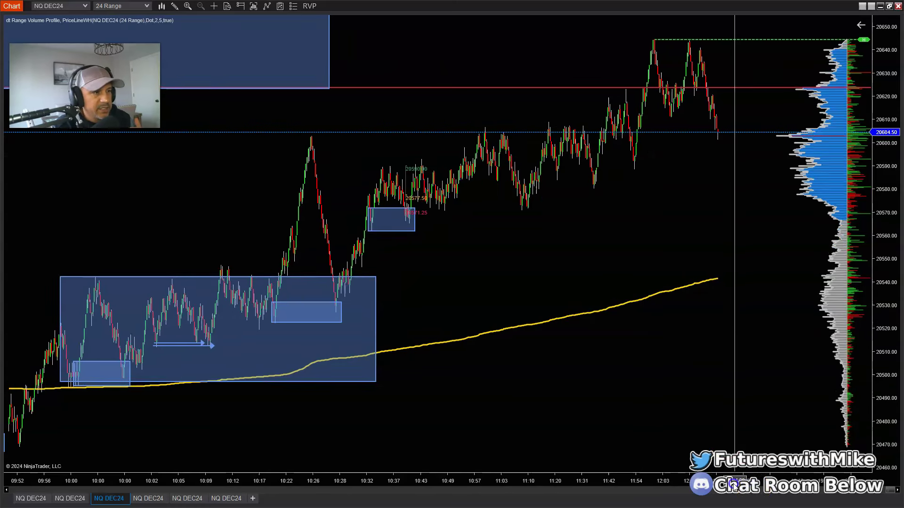
drag(734, 485, 641, 481)
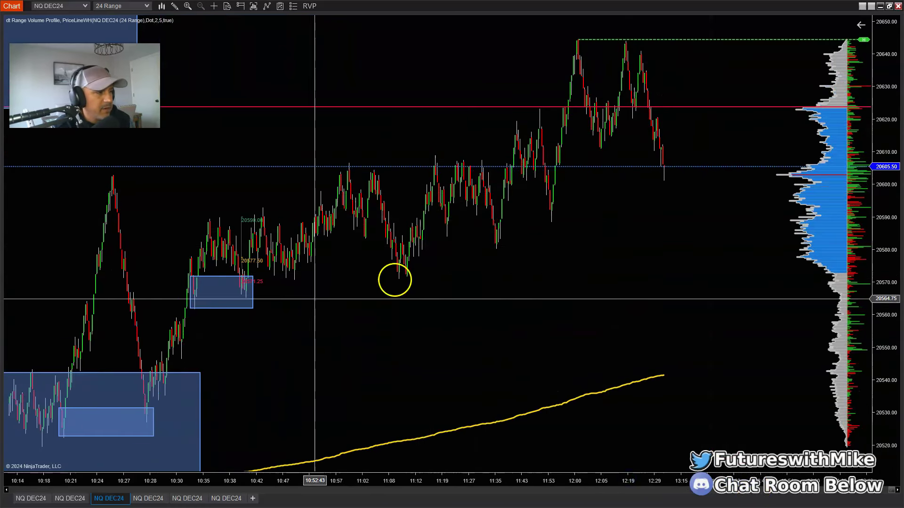
drag(278, 397, 551, 318)
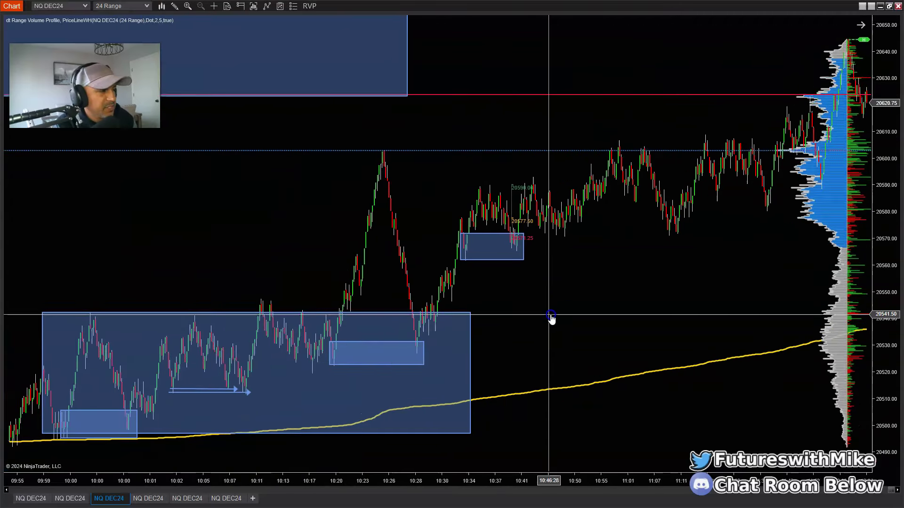
drag(383, 339, 405, 360)
drag(715, 382, 650, 336)
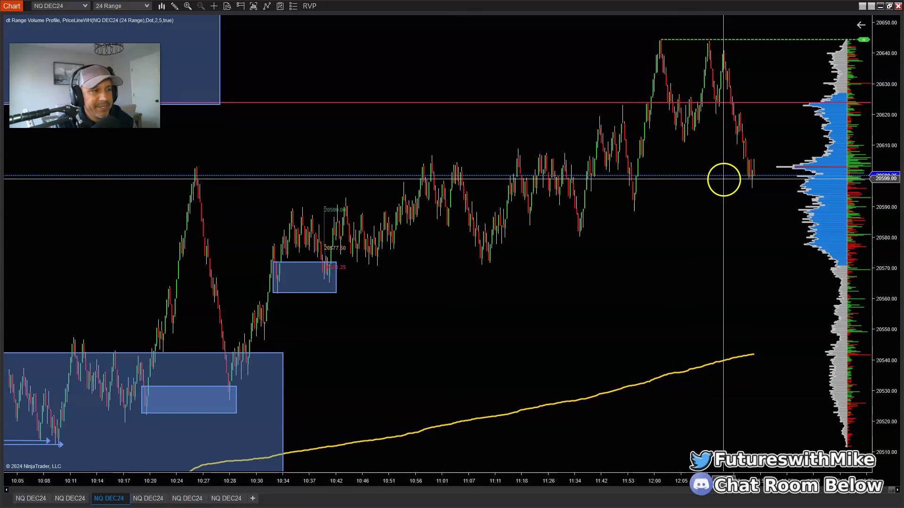
drag(720, 200, 705, 211)
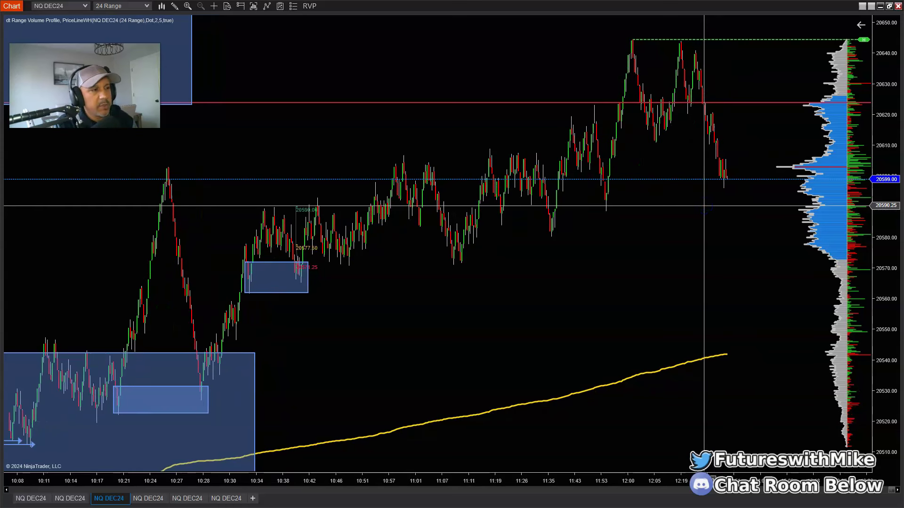
click(719, 187)
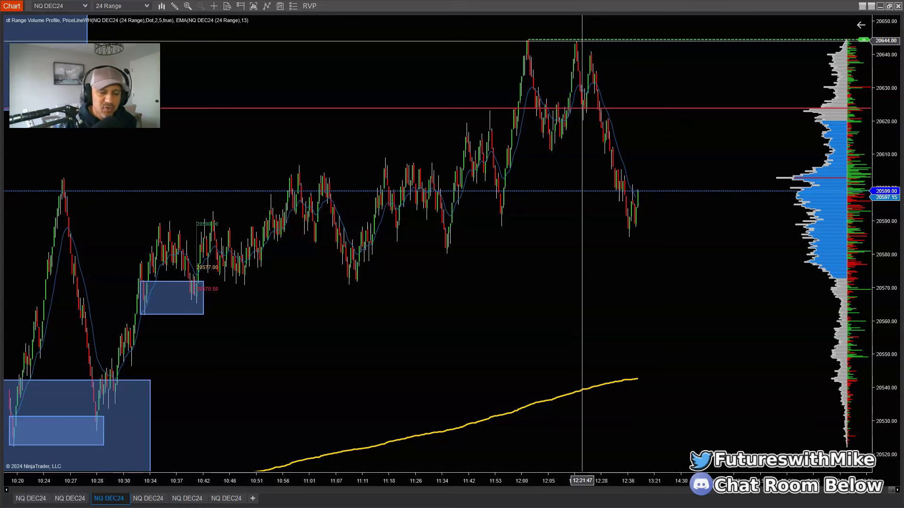
Remove the 13-period EMA from the 24 Range chart and reload the chart's data.
click(302, 148)
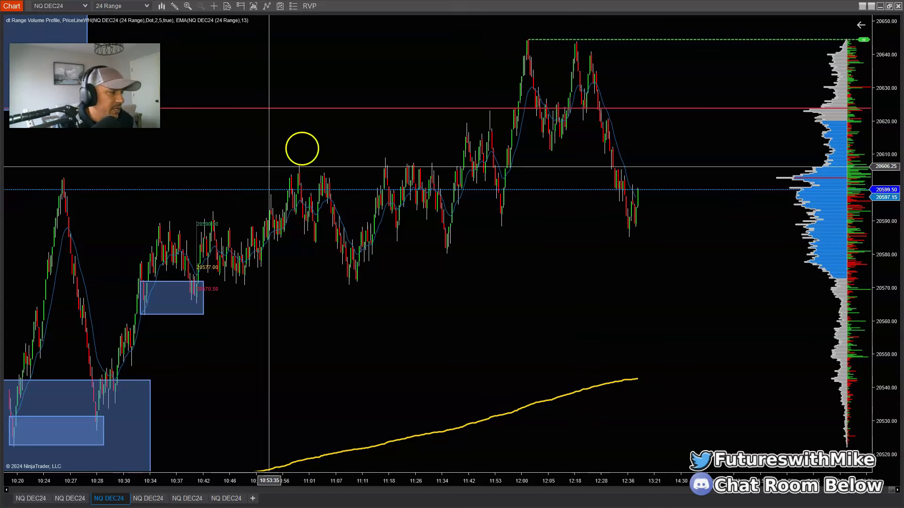
key(F5)
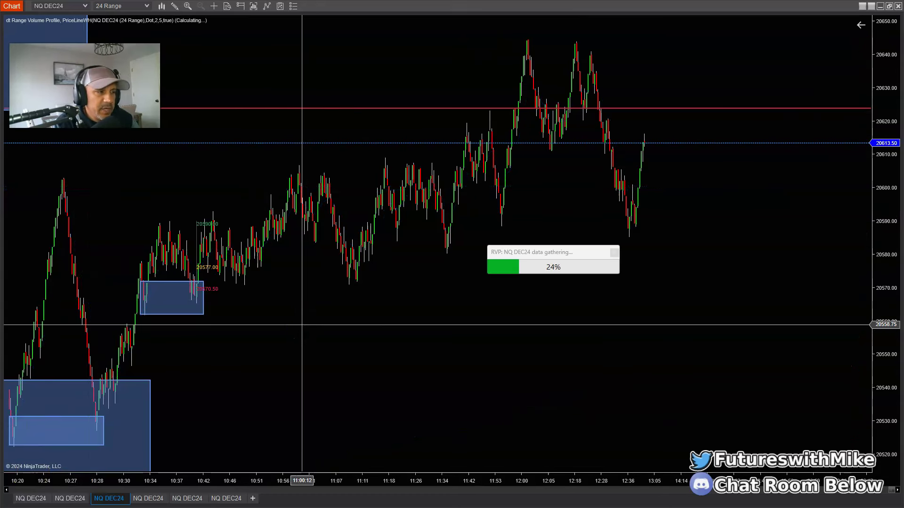
click(301, 305)
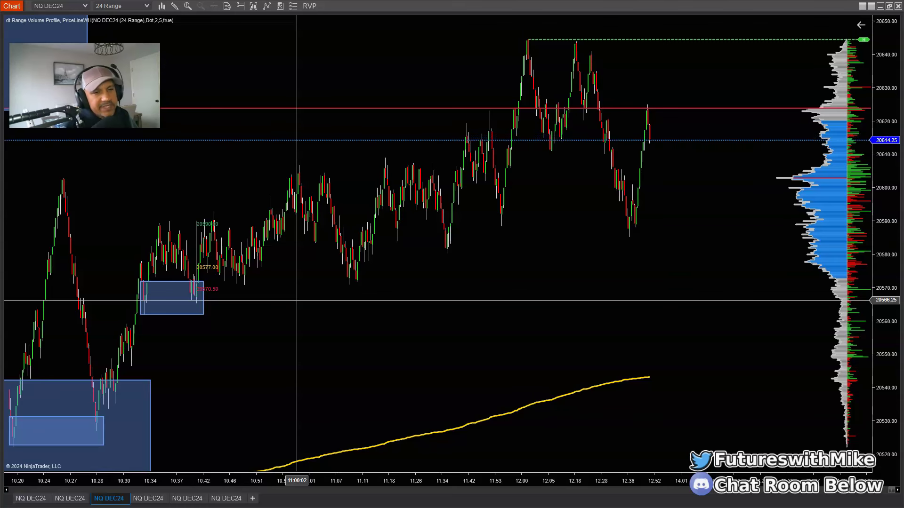
click(293, 298)
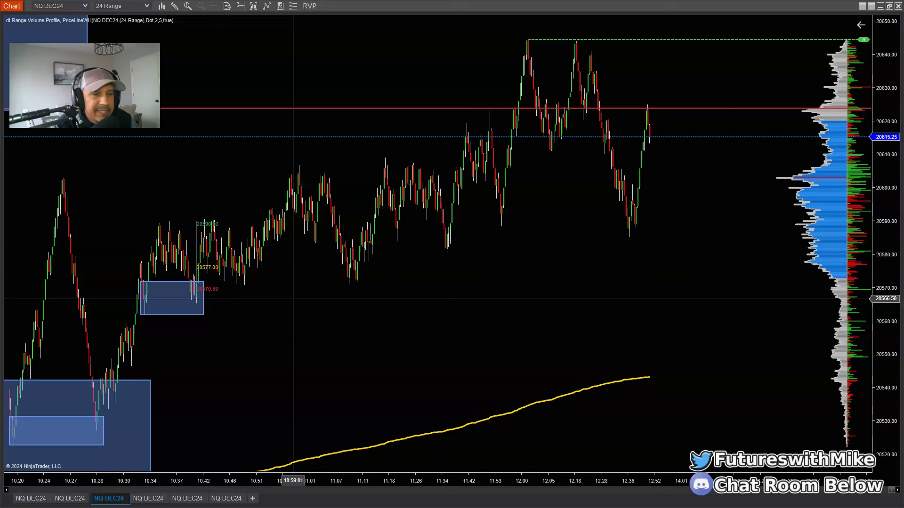
click(307, 309)
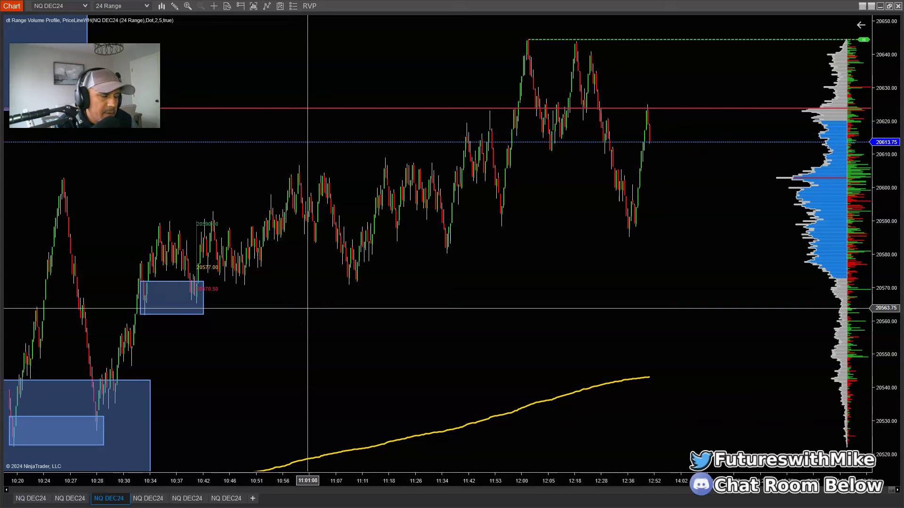
click(188, 337)
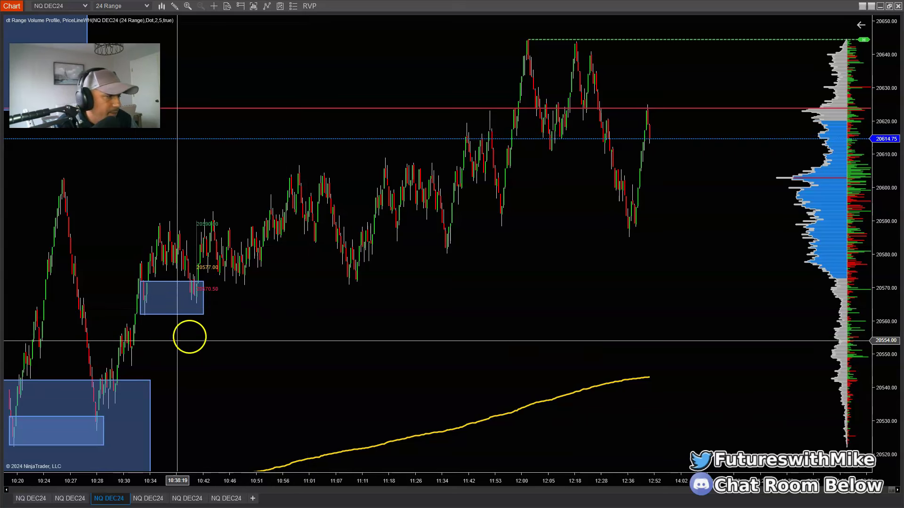